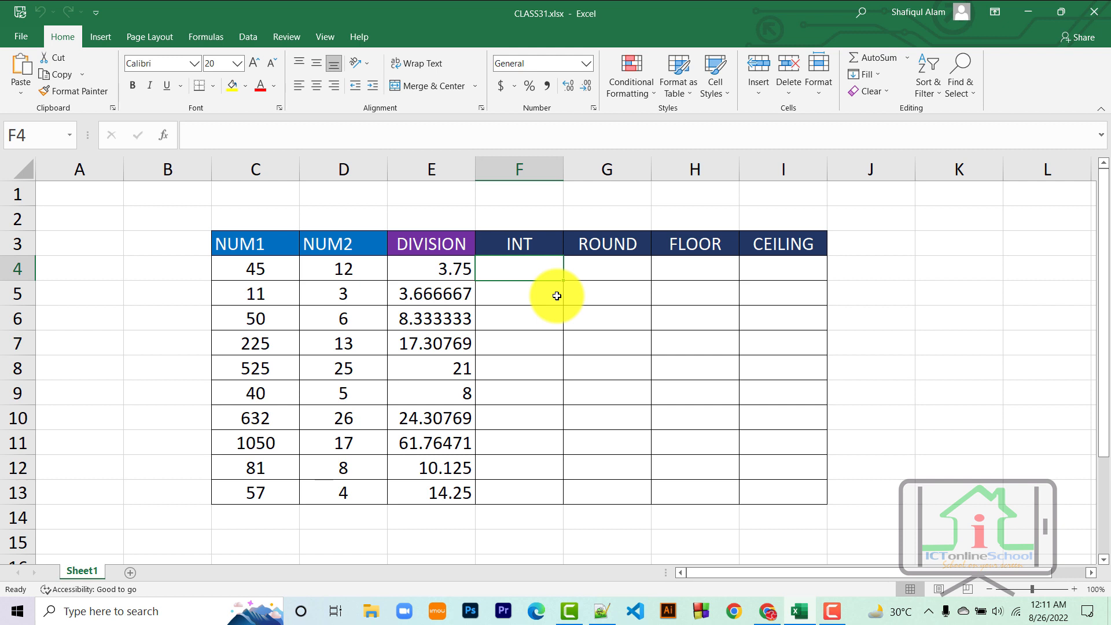
- Examine the NUM1, NUM2 and DIVISION cells in row 4, the DIVISION formula in E8 and the INT heading
click(234, 273)
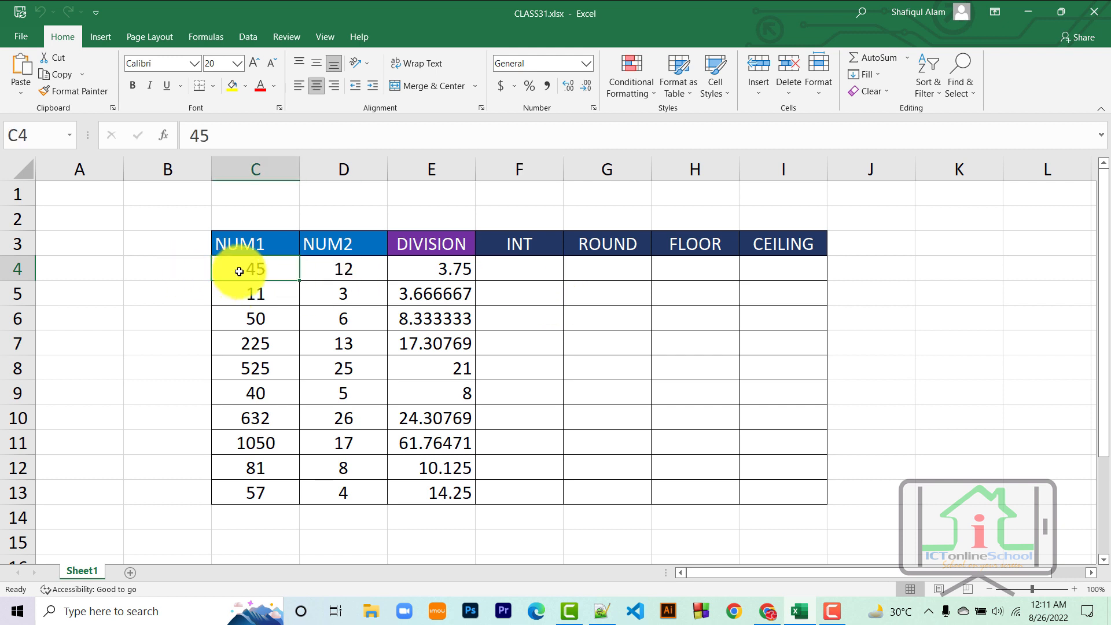
click(341, 268)
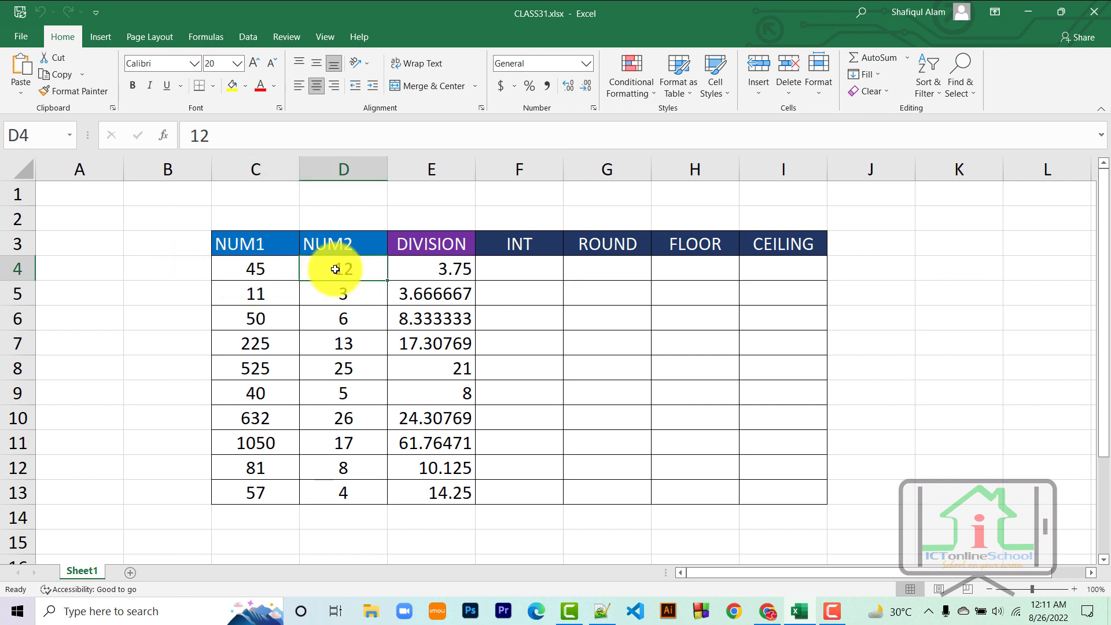
click(446, 273)
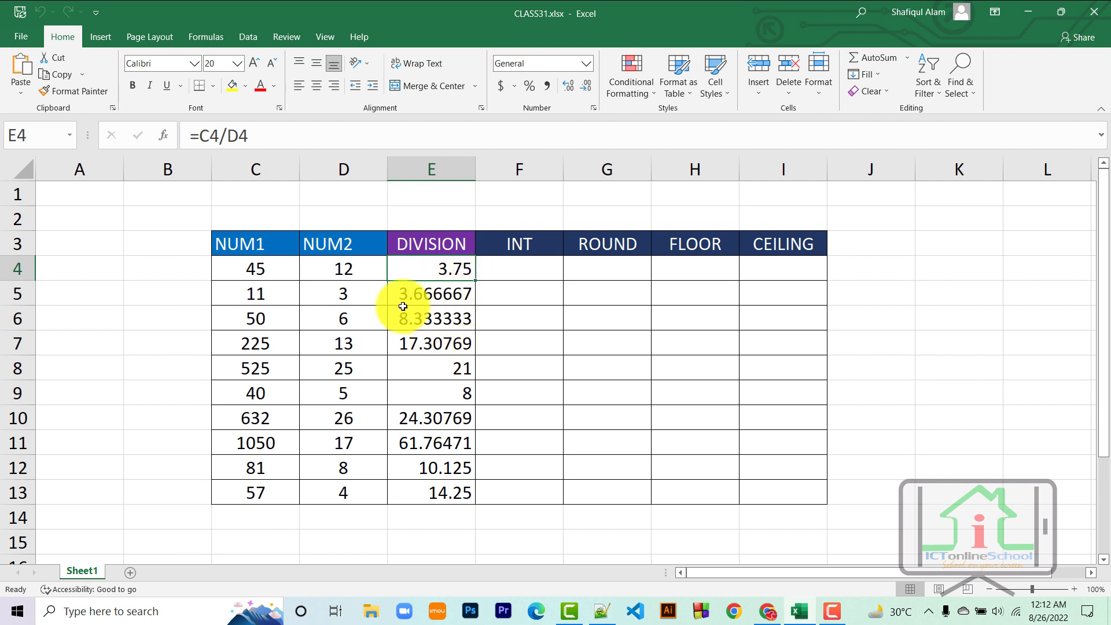
click(456, 369)
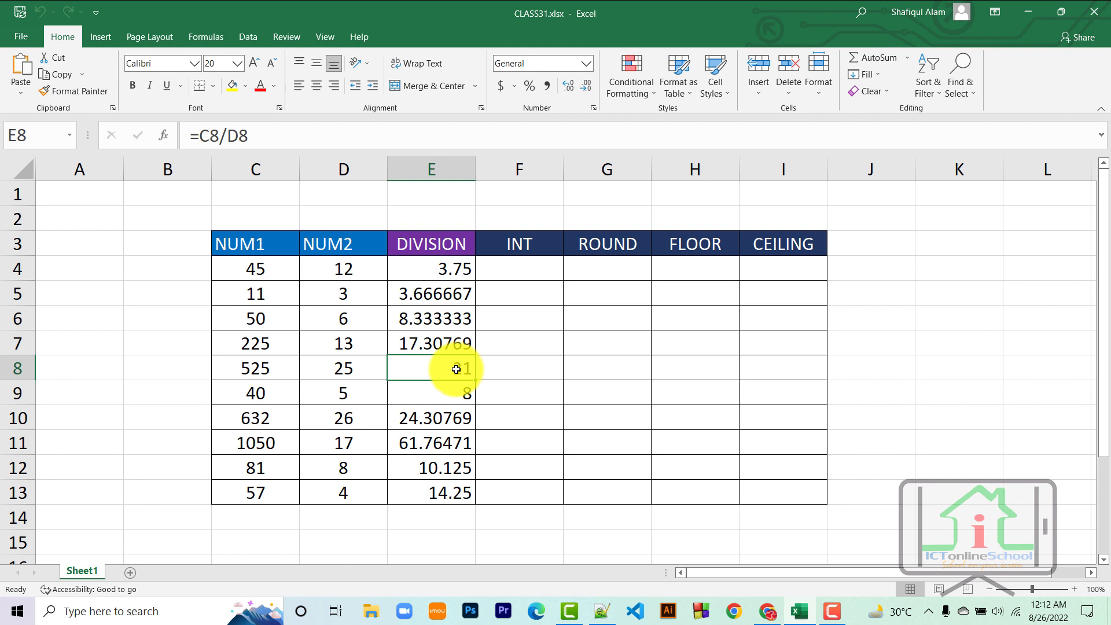
click(516, 242)
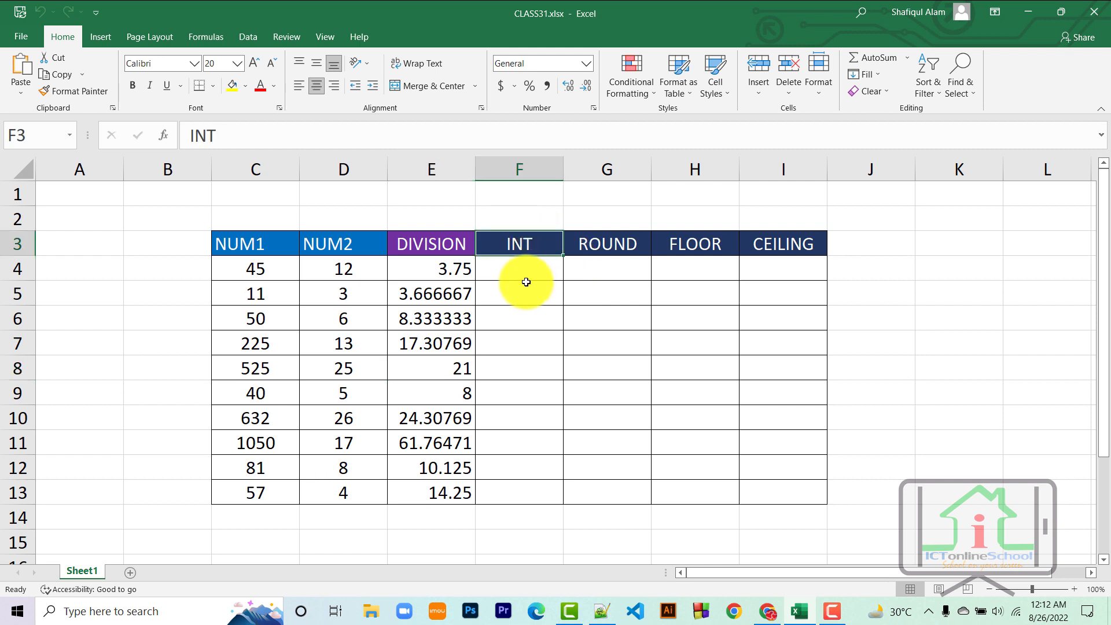
- Enter =INT(E4) in F4 under the INT heading and fill the formula down to F13
click(526, 275)
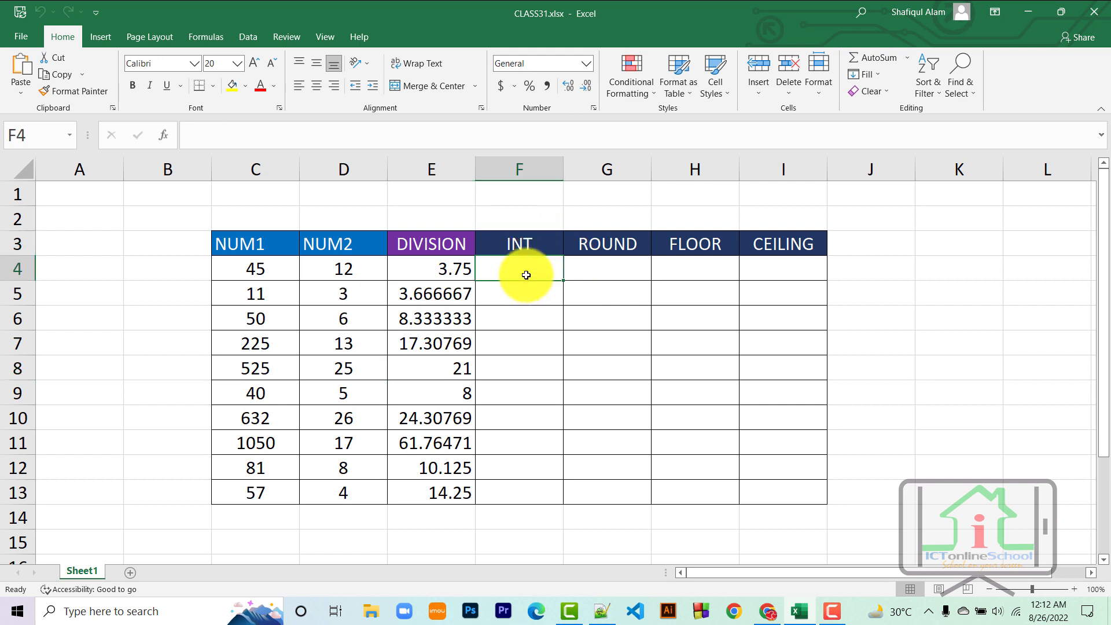
text(=)
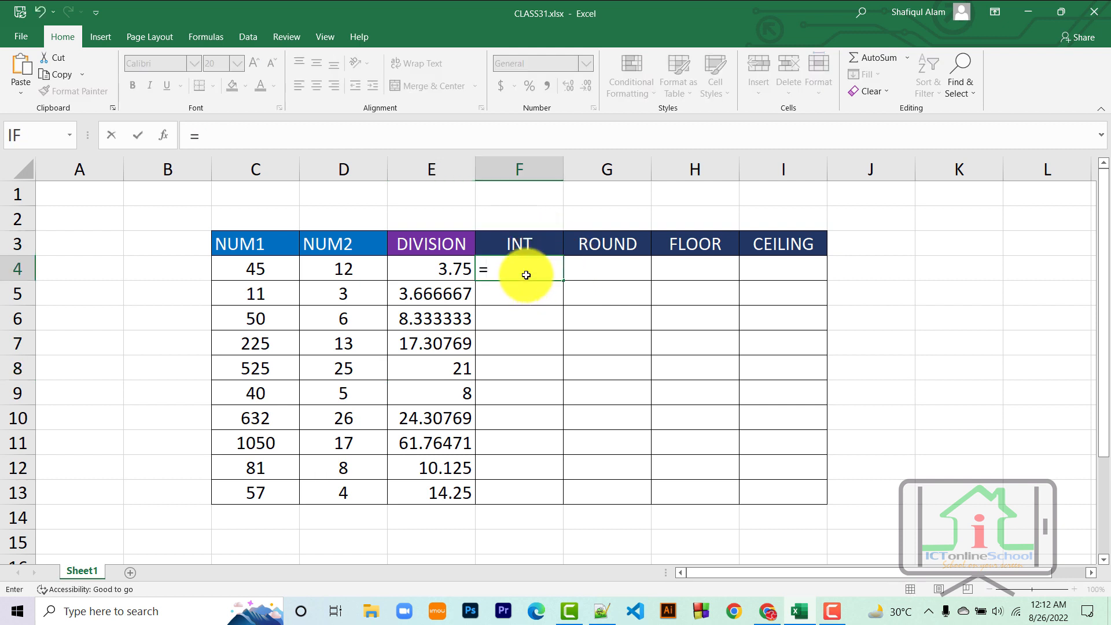
text(int)
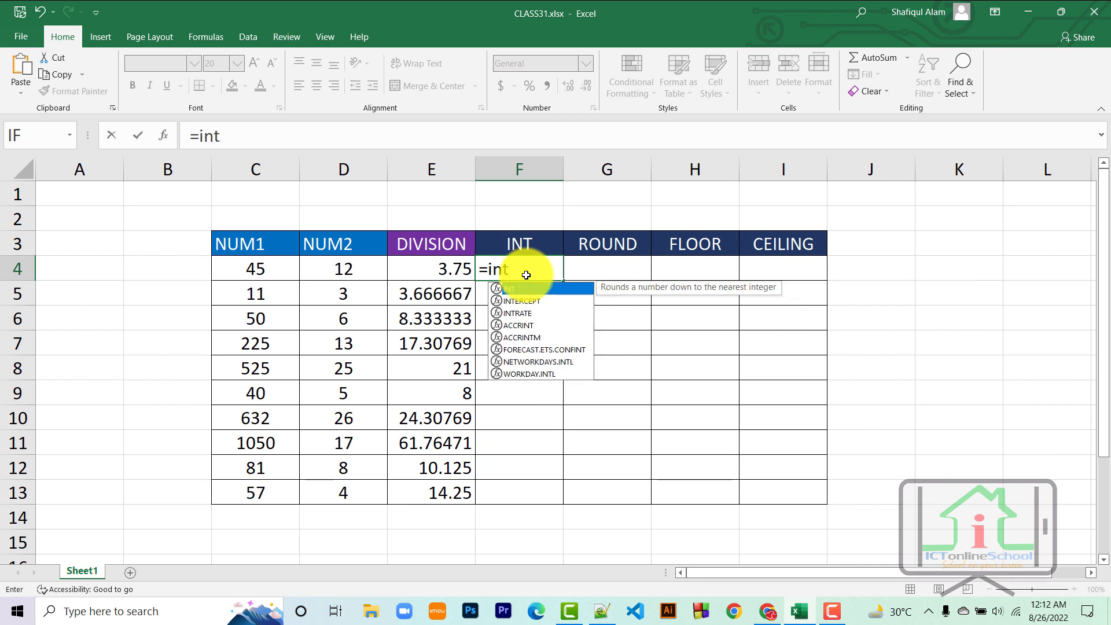
text(()
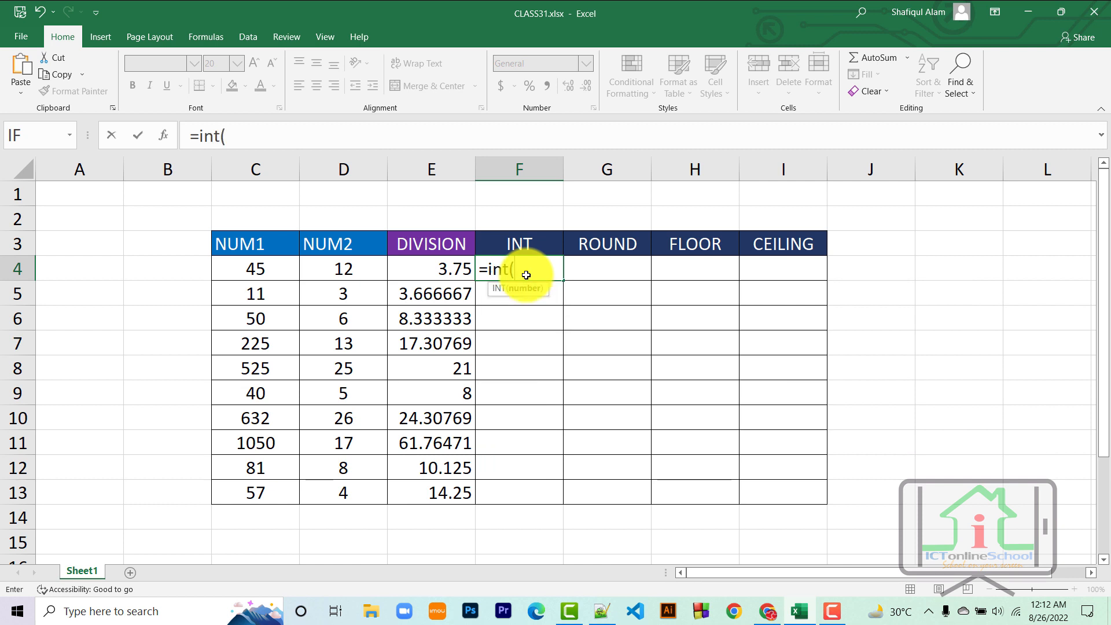
click(444, 275)
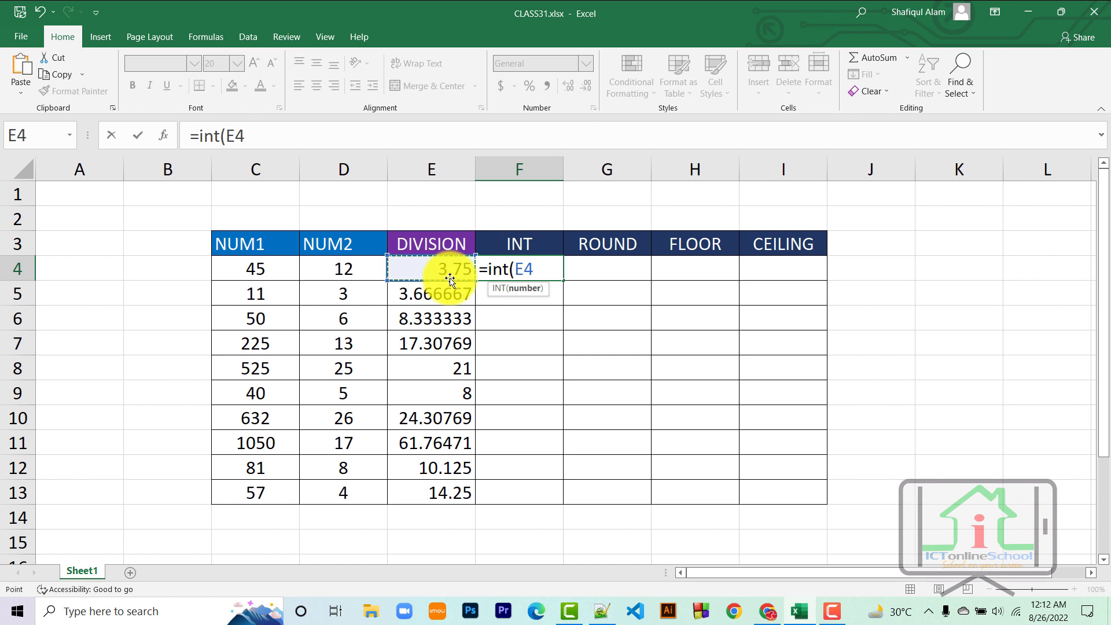
key(Return)
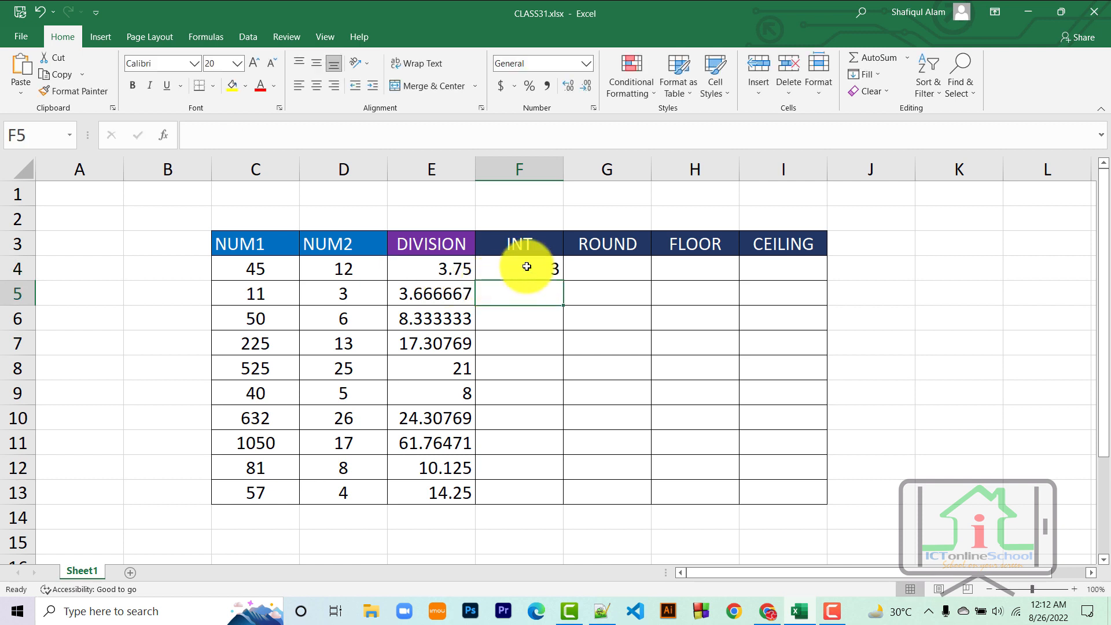
click(526, 266)
drag(564, 280, 562, 498)
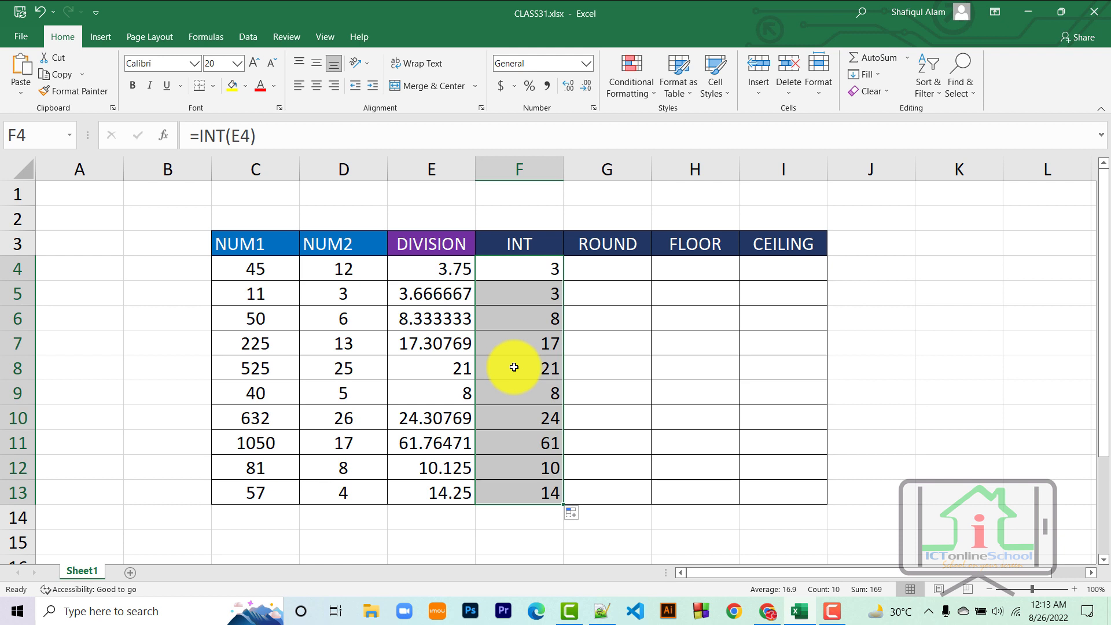
- Enter =ROUND(E4,2) in G4 under the ROUND heading and fill the formula down to G13
click(602, 274)
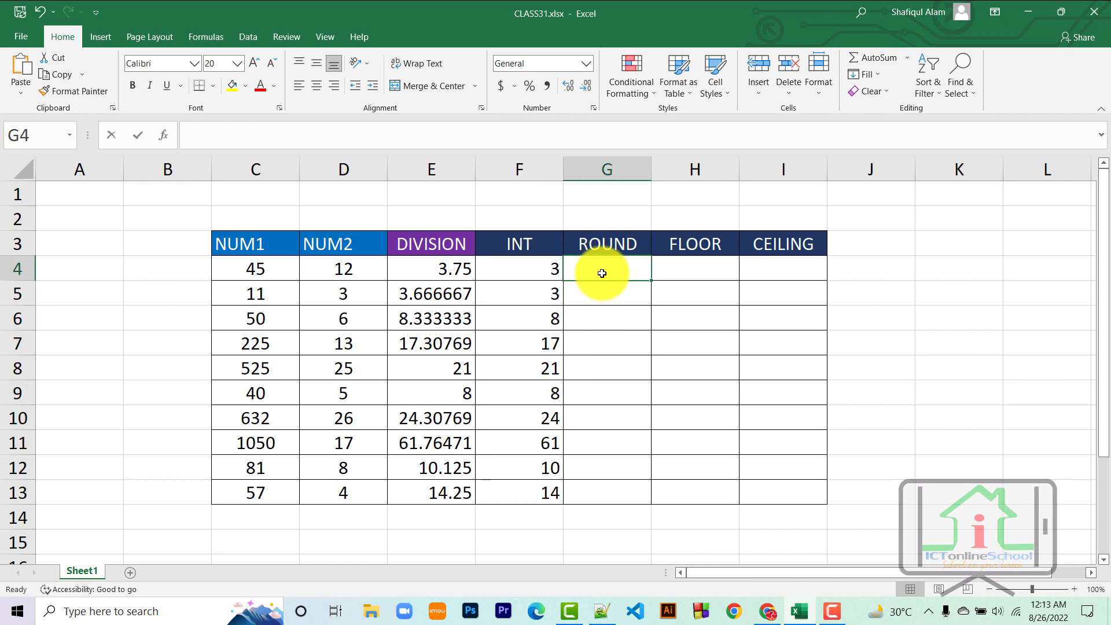
text(=rounf)
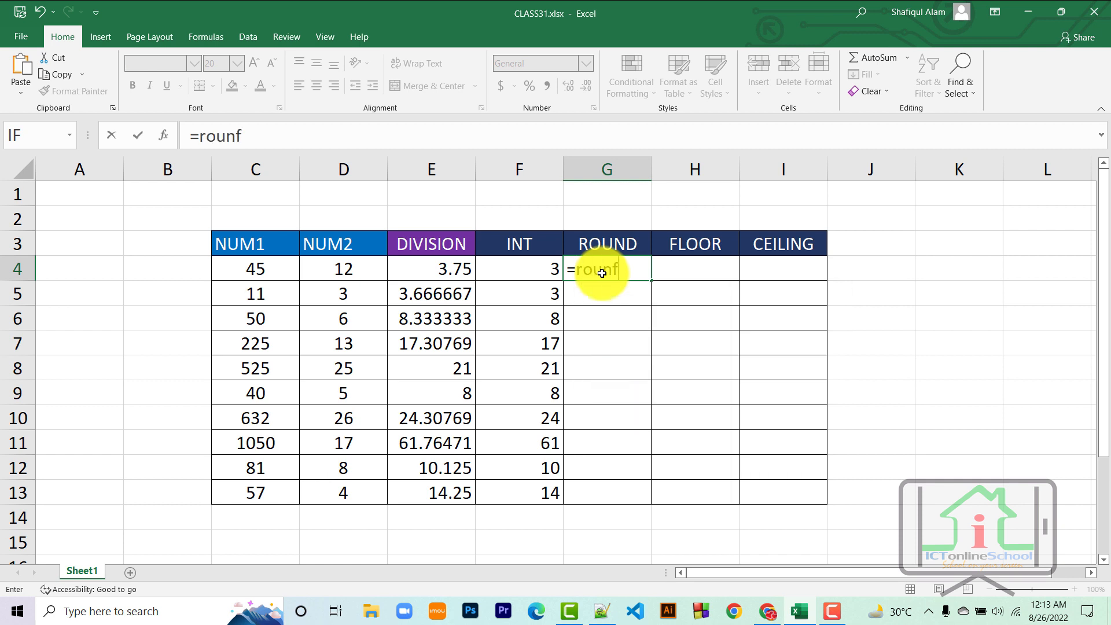
key(BackSpace)
text(d()
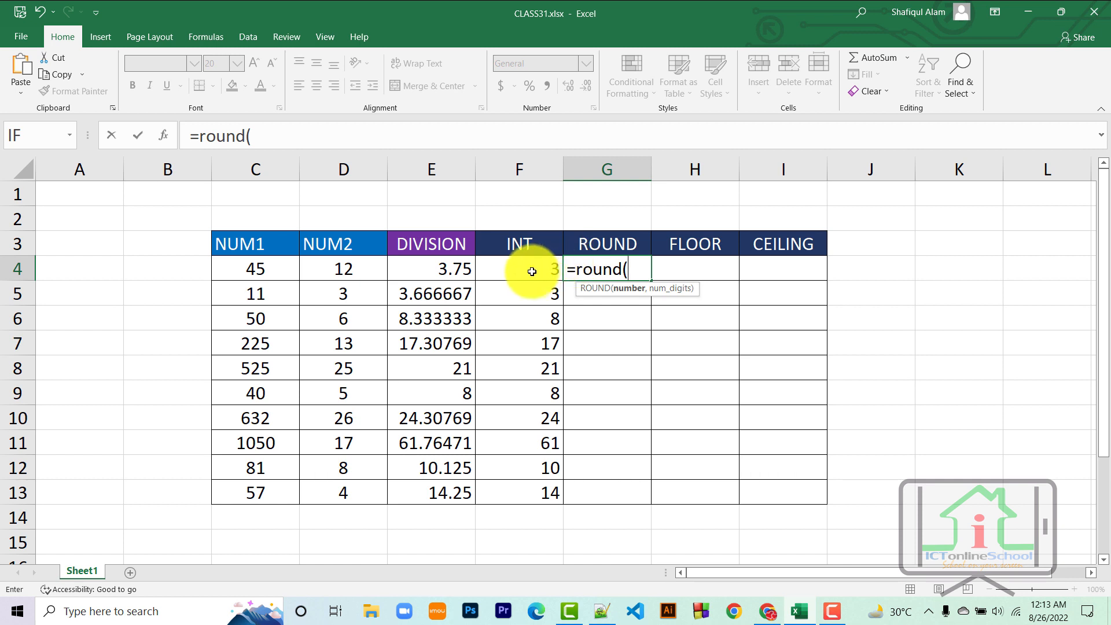
click(443, 274)
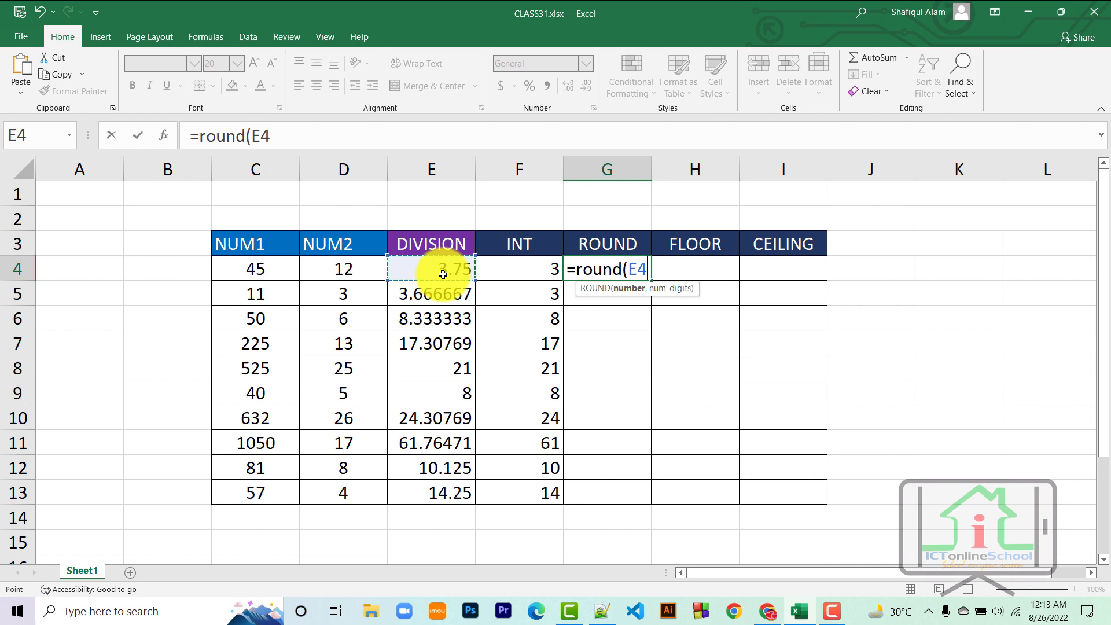
text(,)
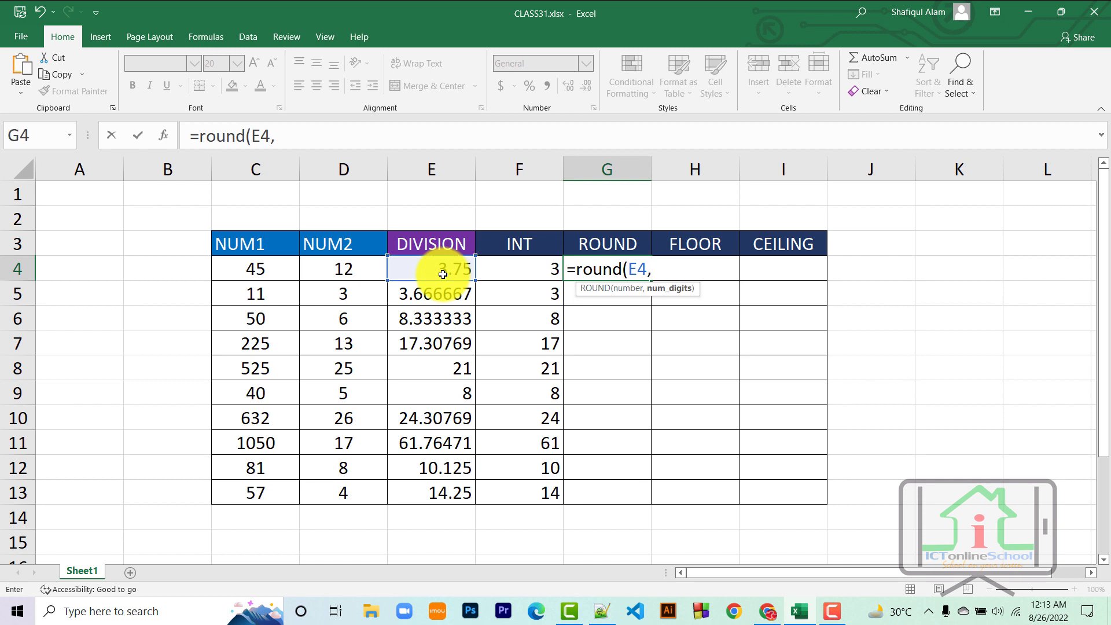
text(2))
key(Return)
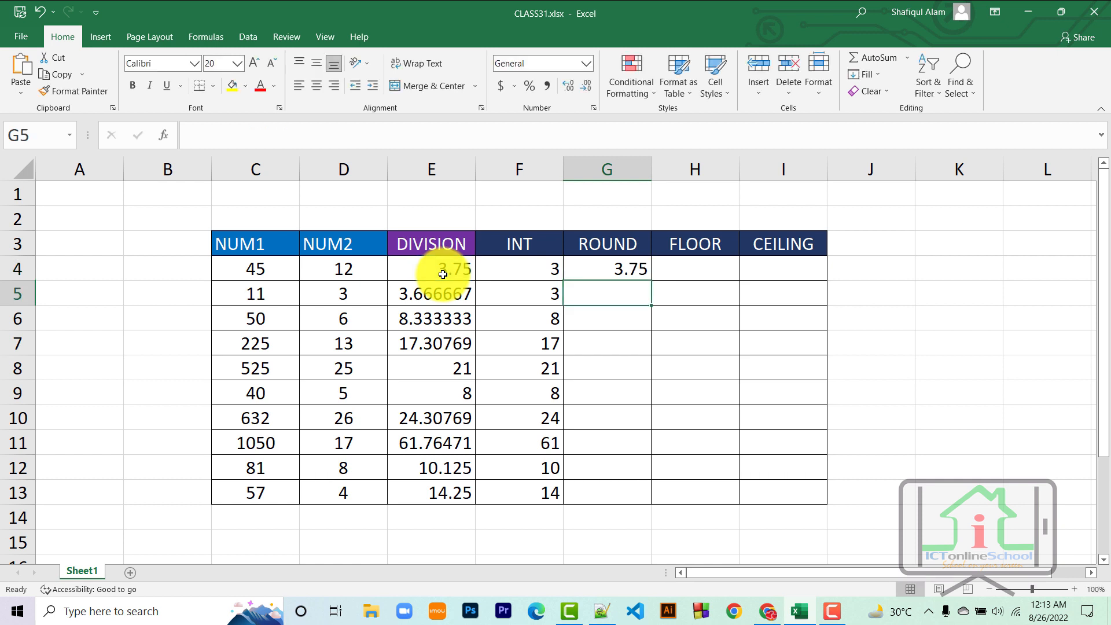
click(613, 270)
drag(650, 280, 659, 503)
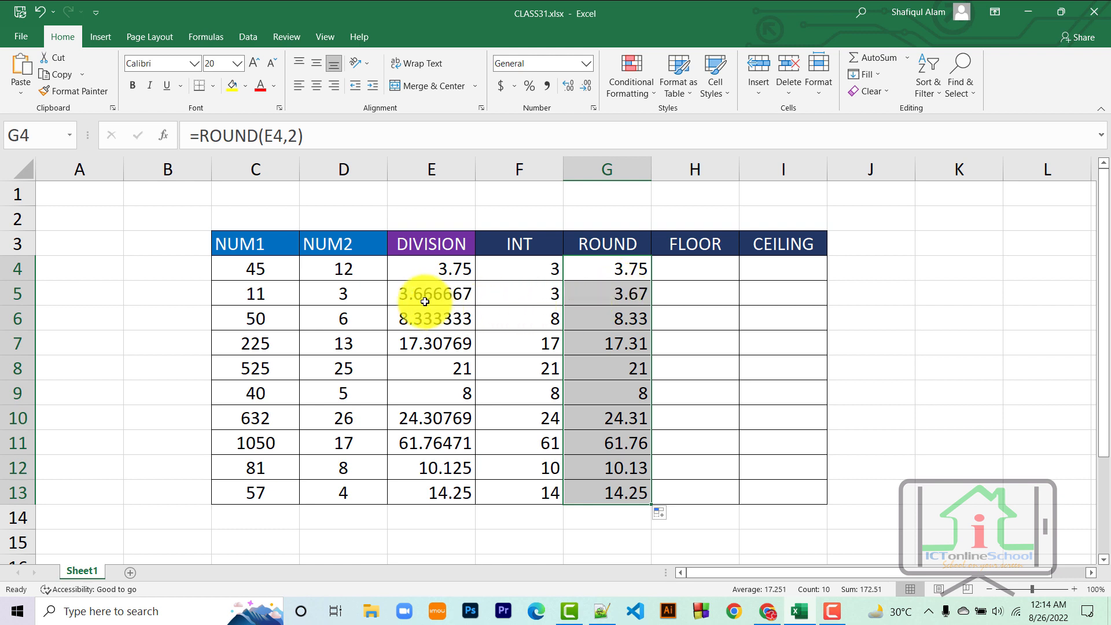
- Change the number of digits in G4's ROUND formula to 1 and fill it down to G13
click(299, 141)
key(Return)
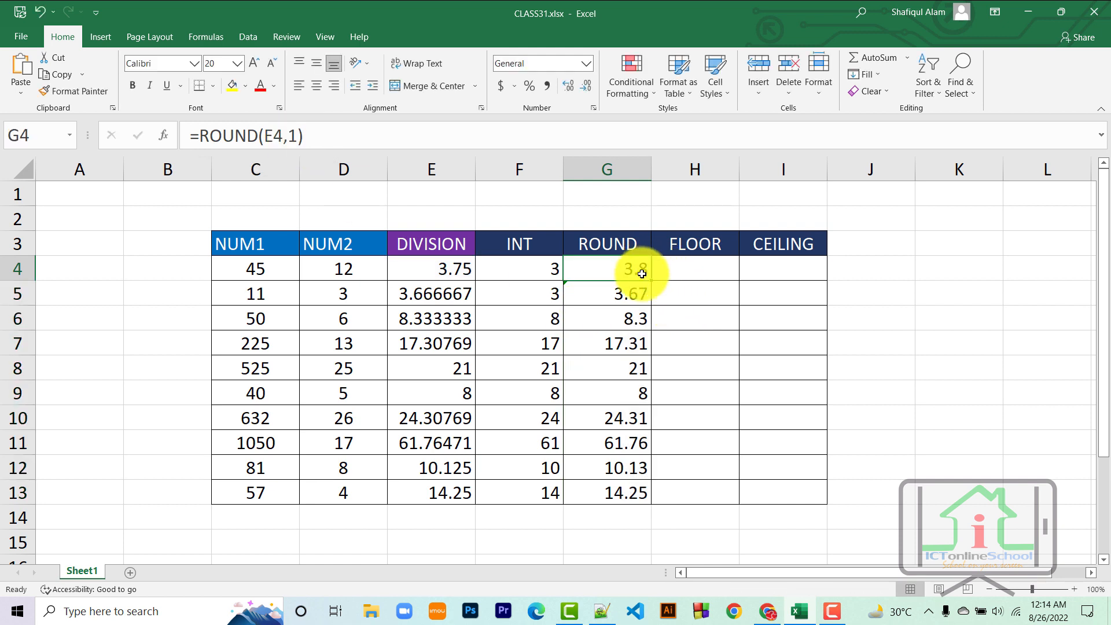
drag(652, 280, 657, 499)
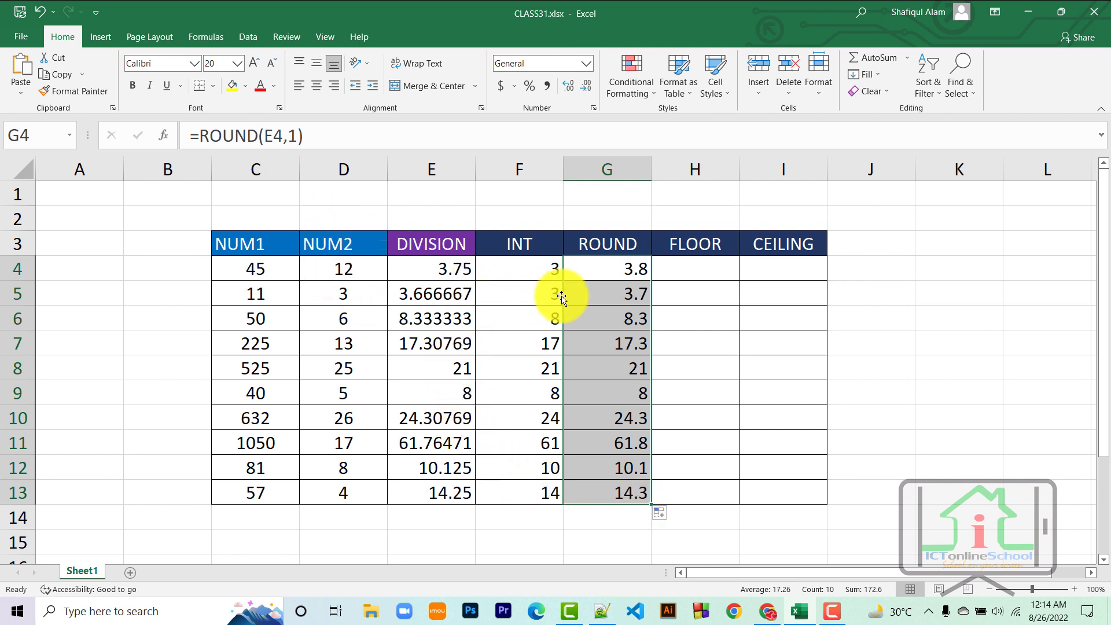
- Compare the DIVISION values in E4, E6 and E12 with the rounded results in the ROUND column
click(463, 275)
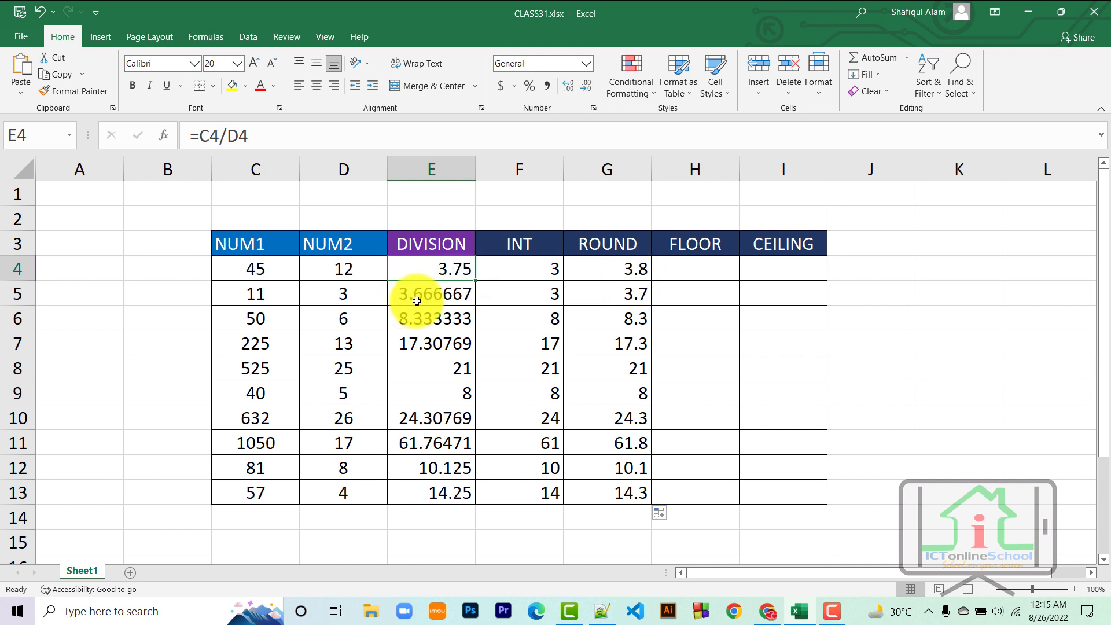
click(435, 327)
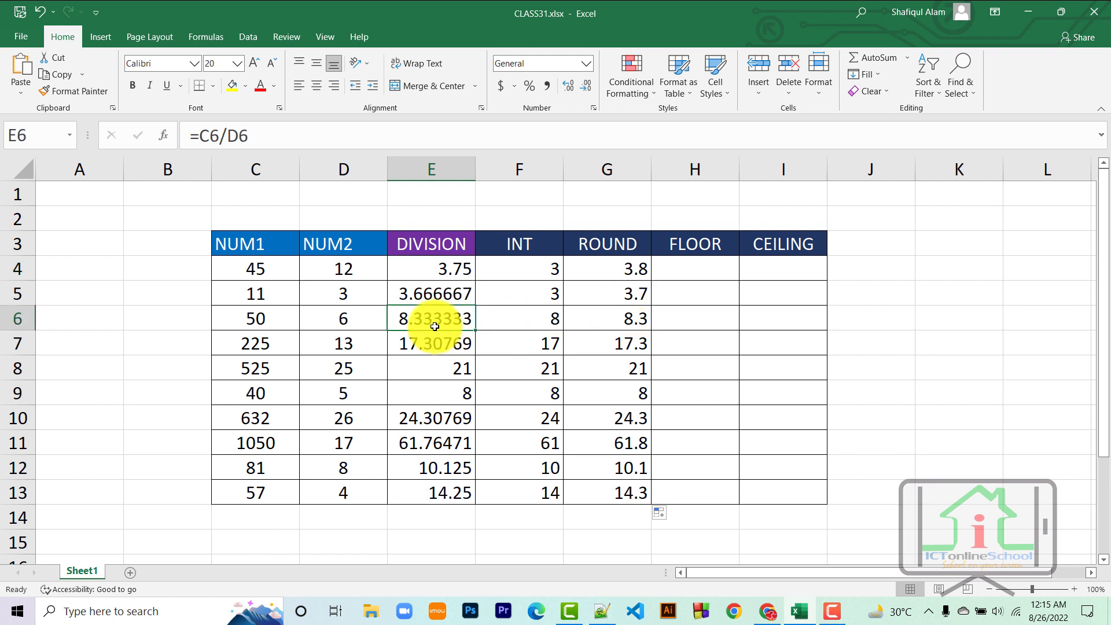
click(613, 320)
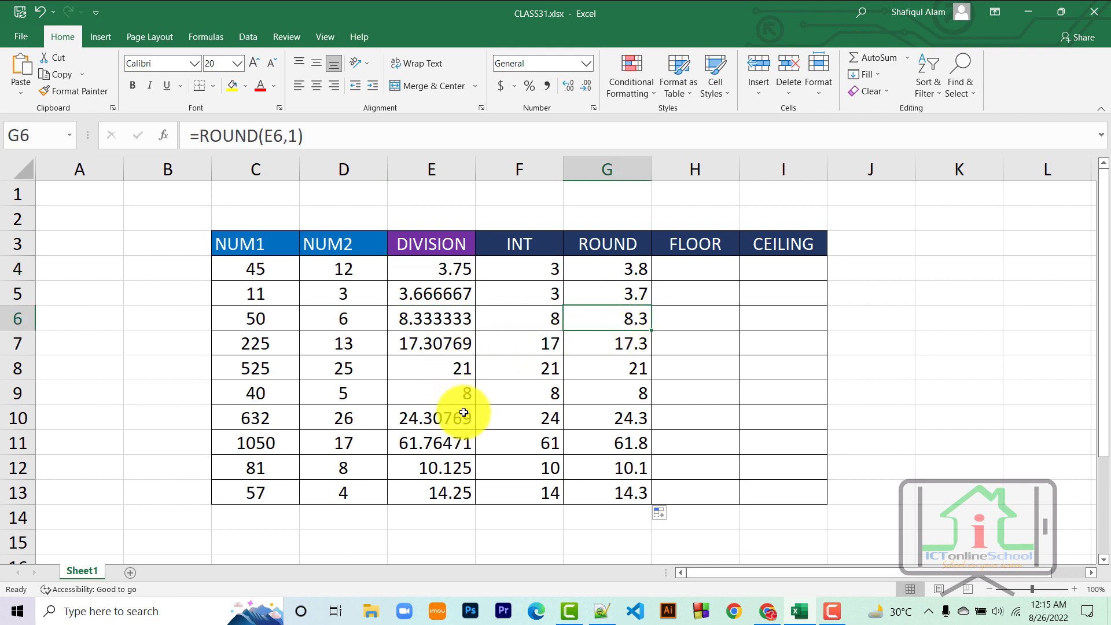
click(451, 473)
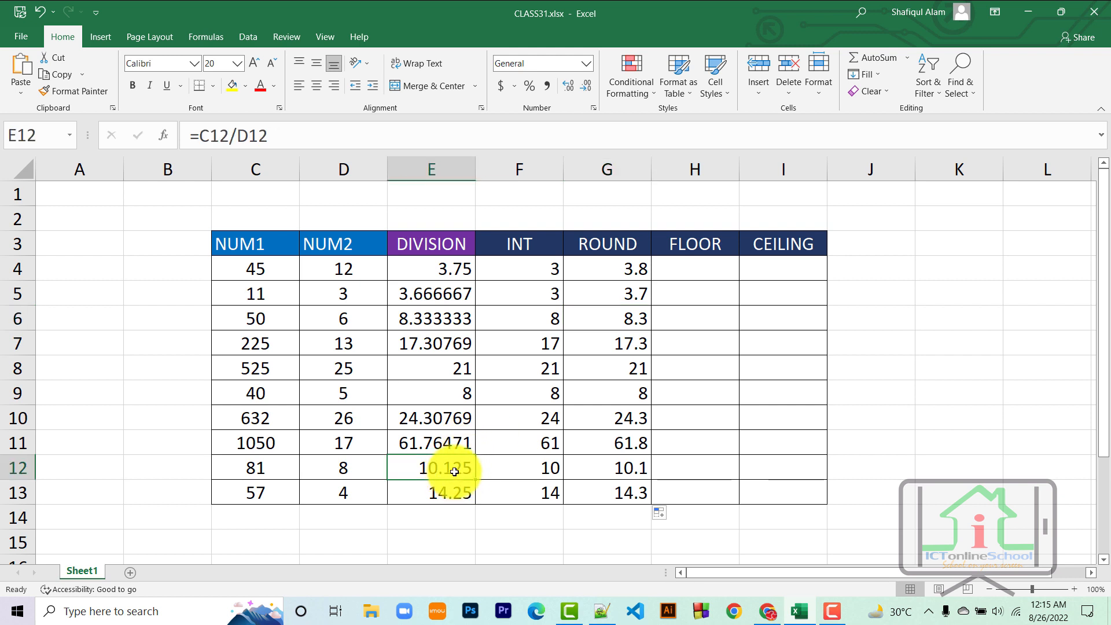
- Set the number of digits in G12's ROUND formula to 0
click(636, 471)
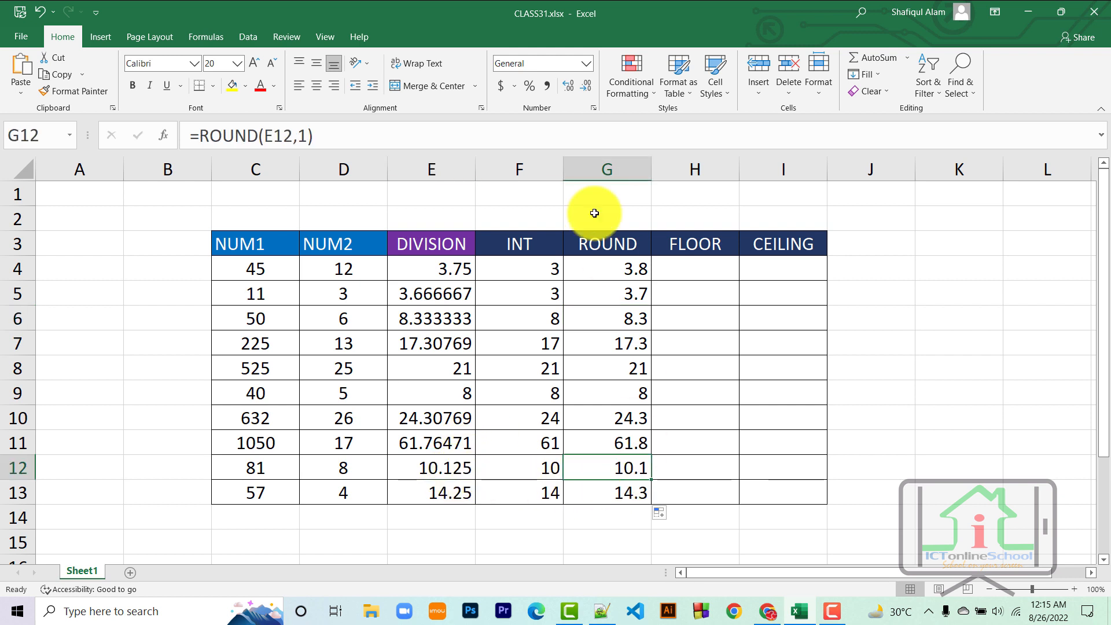
click(305, 137)
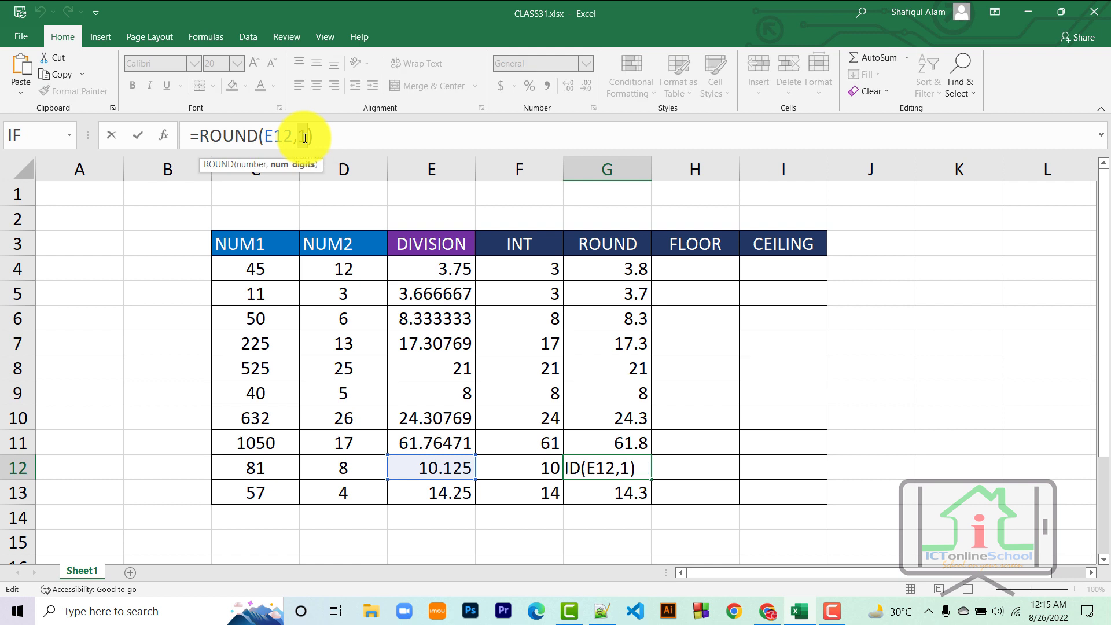
text(0)
key(Return)
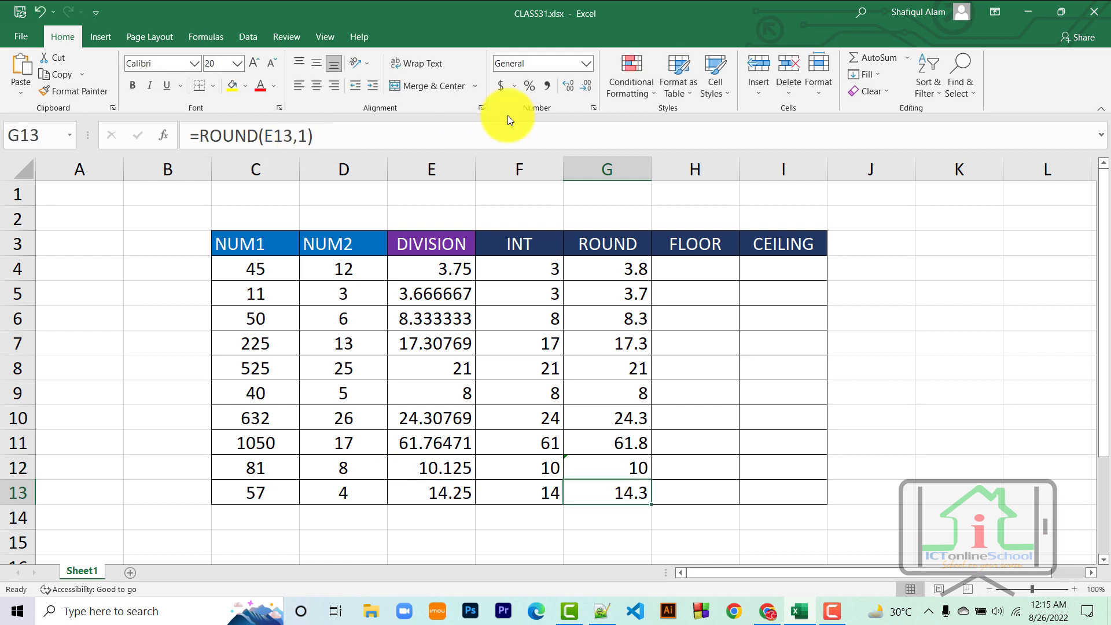
- Change G4's formula to =ROUND(E4,0) and fill it down through G13
click(631, 270)
click(296, 139)
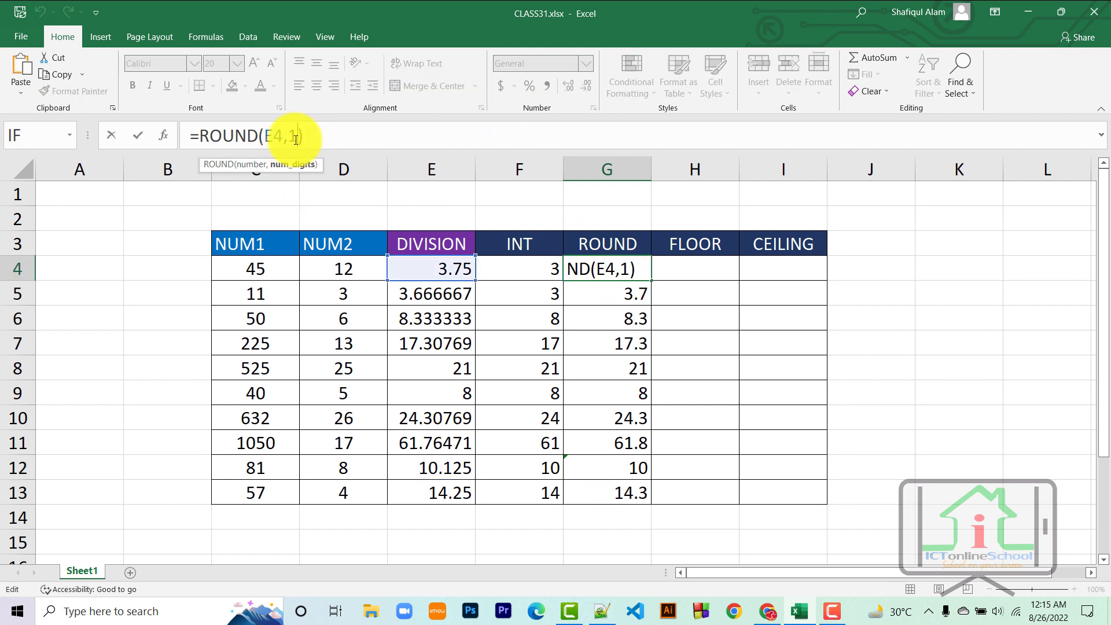
key(BackSpace)
text(0)
key(Return)
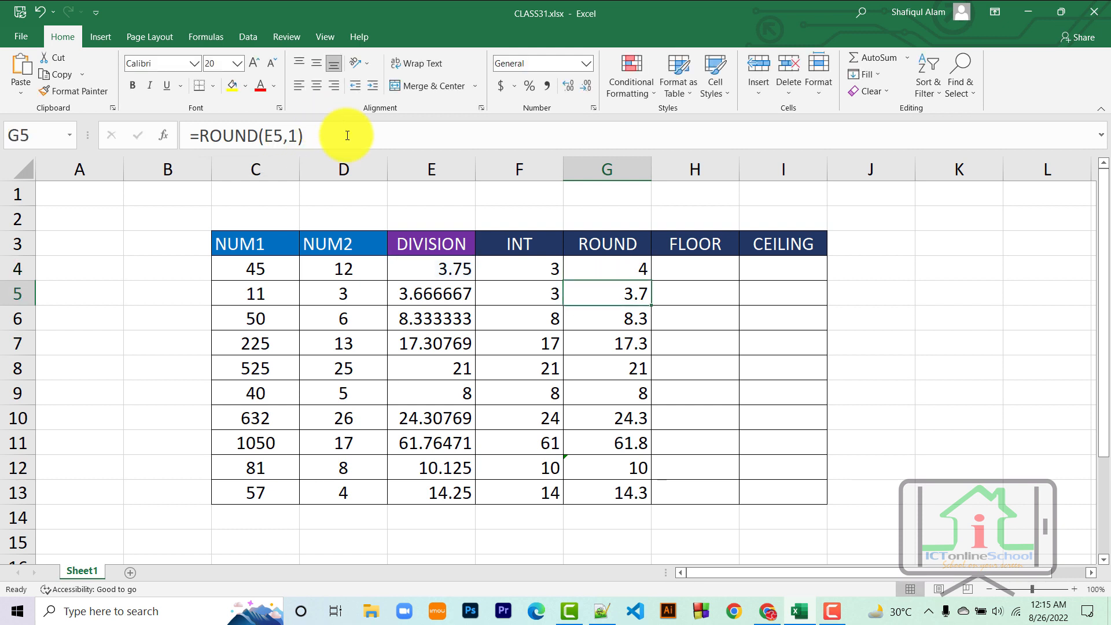
click(642, 271)
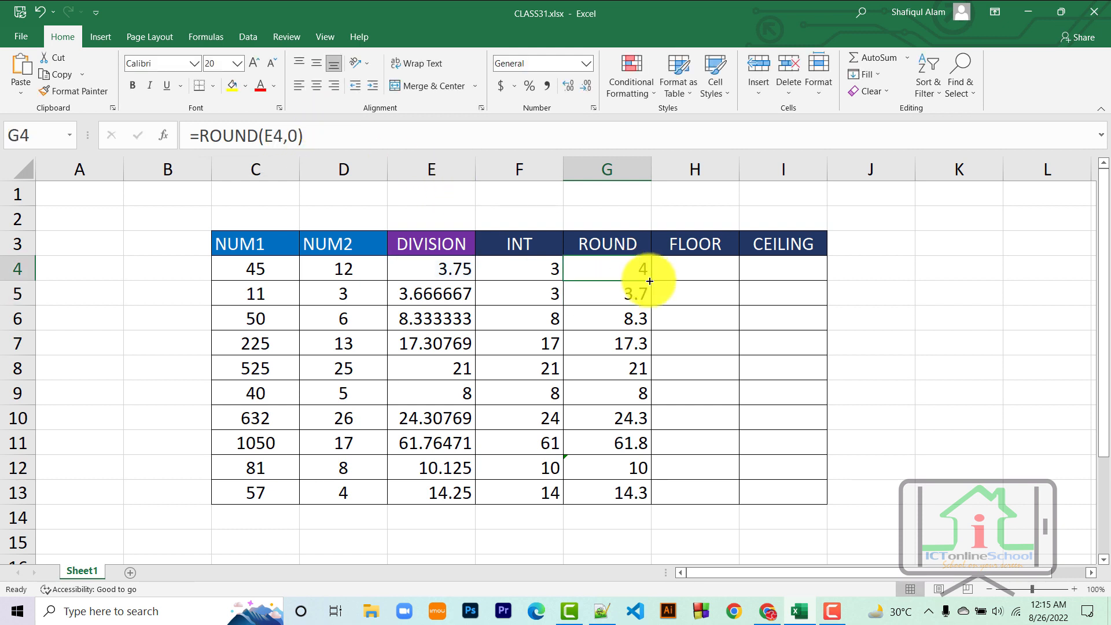
drag(650, 281, 636, 492)
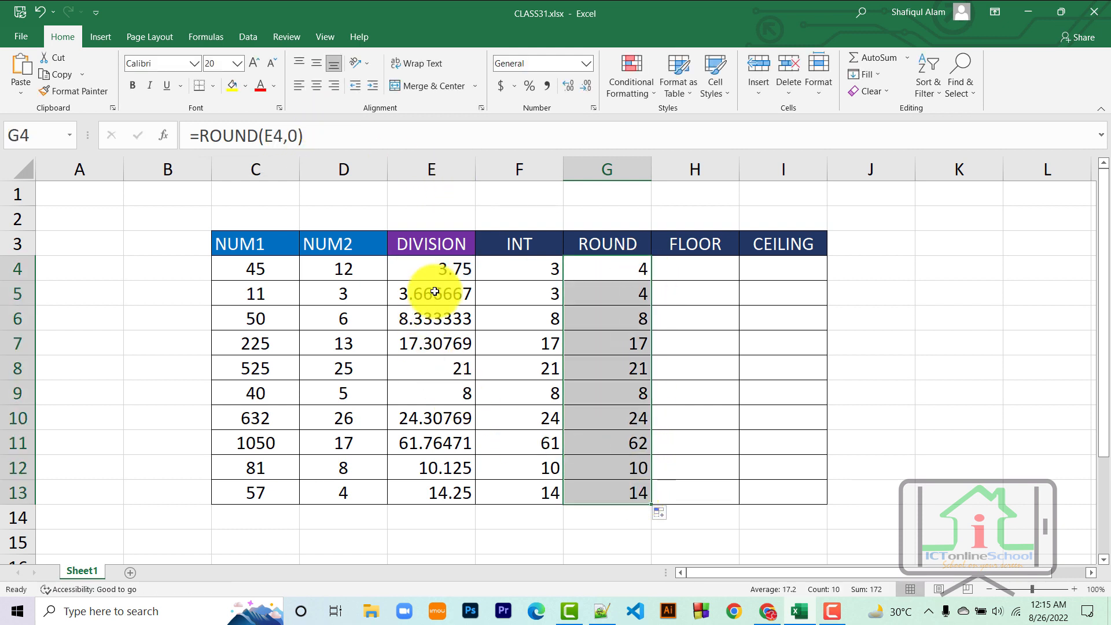
- Compare the DIVISION value in E4 with its whole-number rounding in G4, and examine E6
click(432, 270)
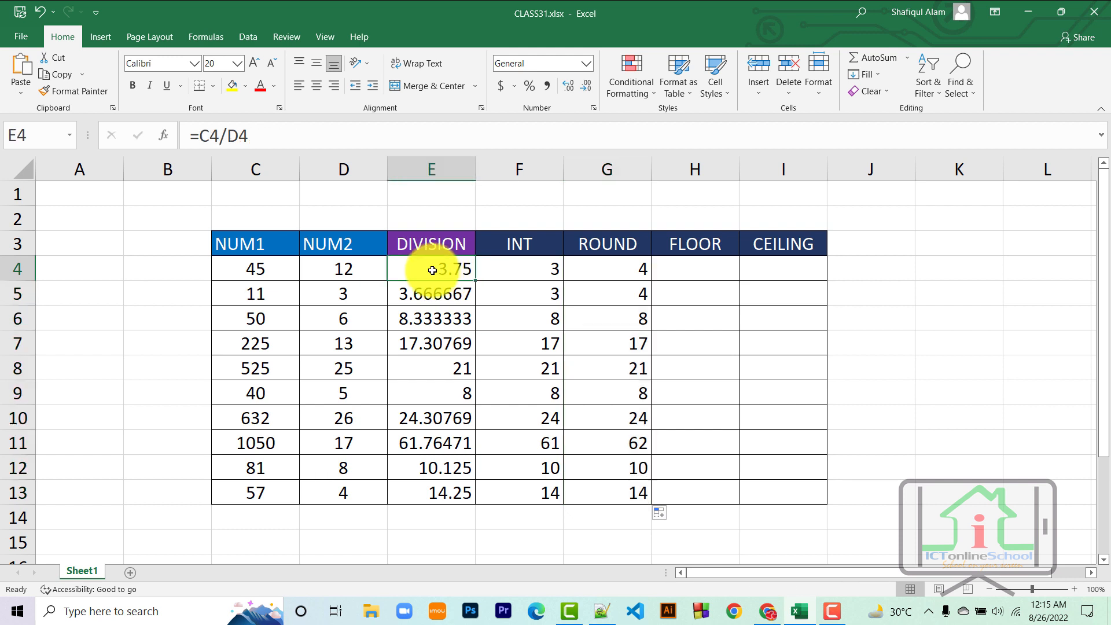
click(627, 270)
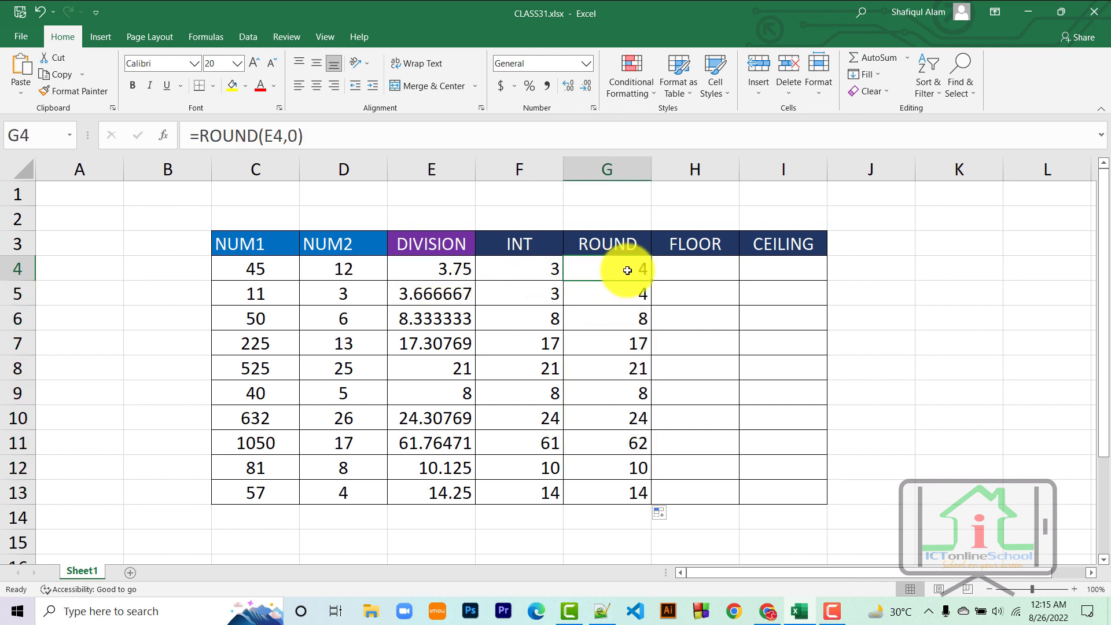
click(413, 325)
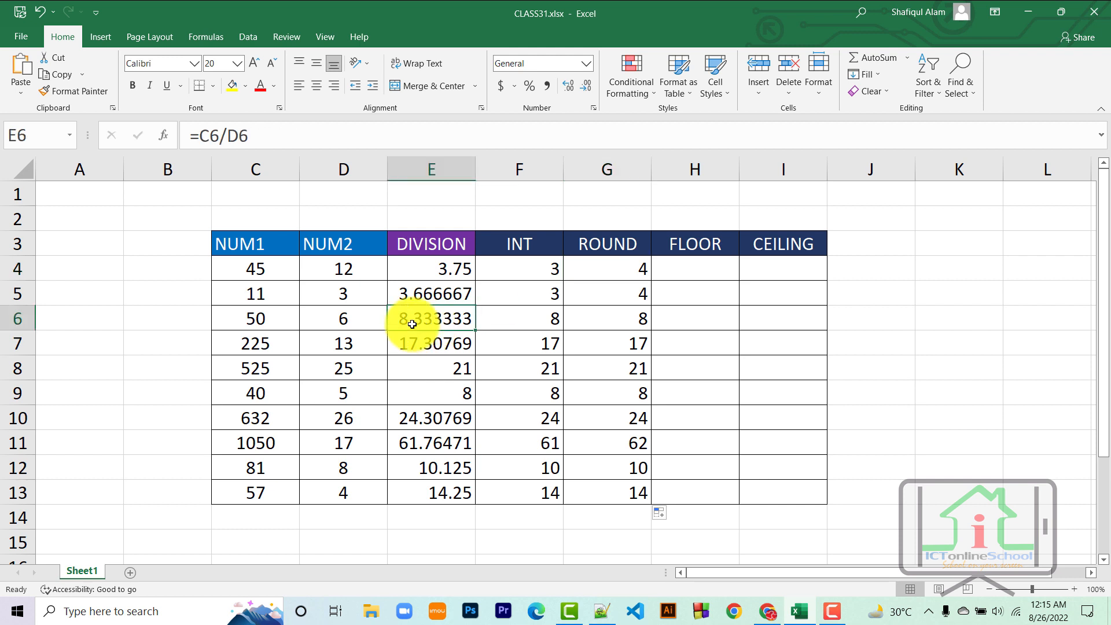
- Compare the DIVISION values in E4 and E6 with their ROUND results, and examine the INT and ROUND results in F4:G13
click(622, 321)
click(429, 271)
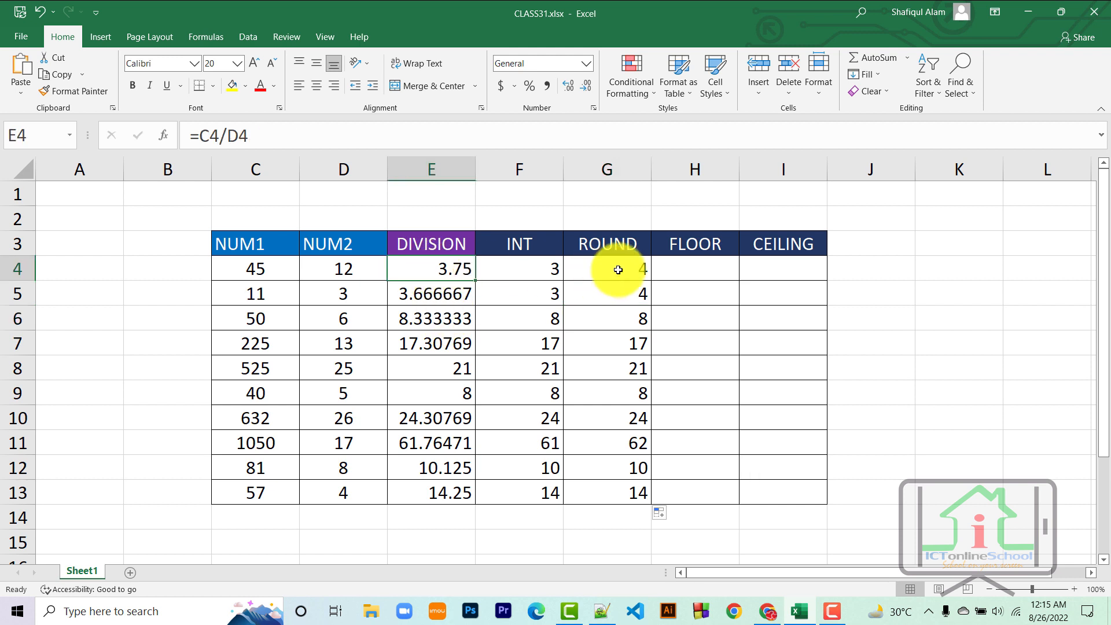
click(618, 269)
click(428, 322)
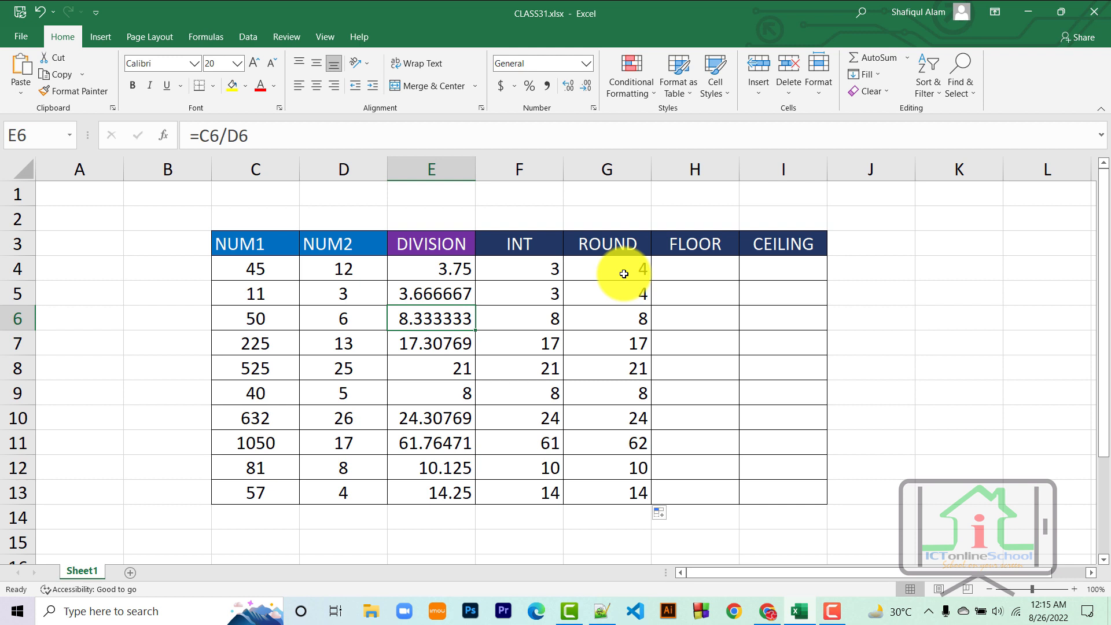
click(455, 271)
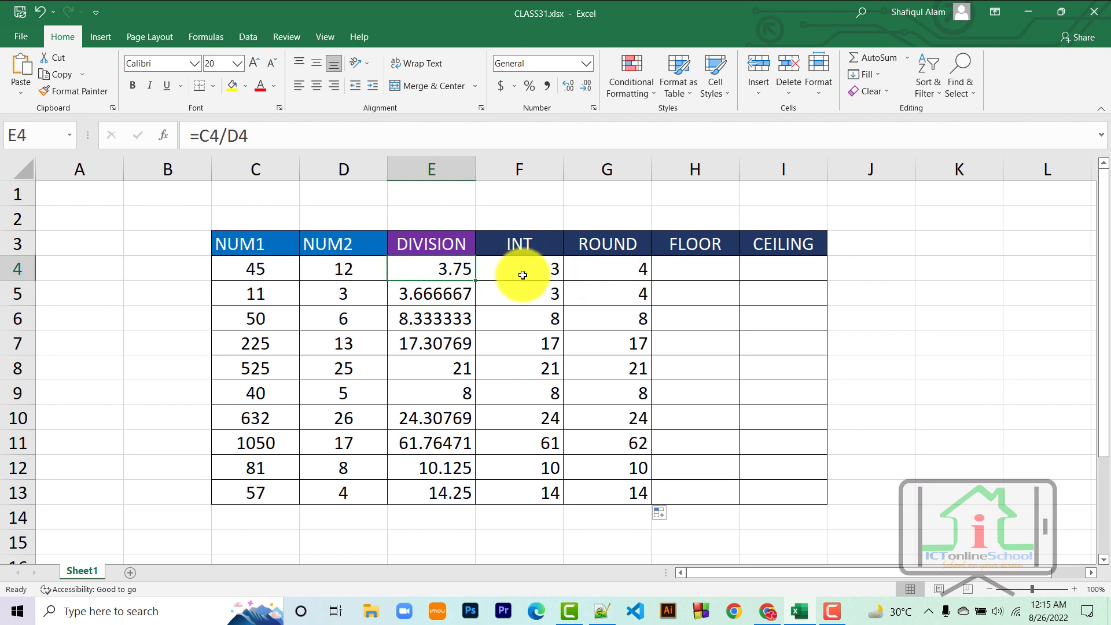
click(632, 273)
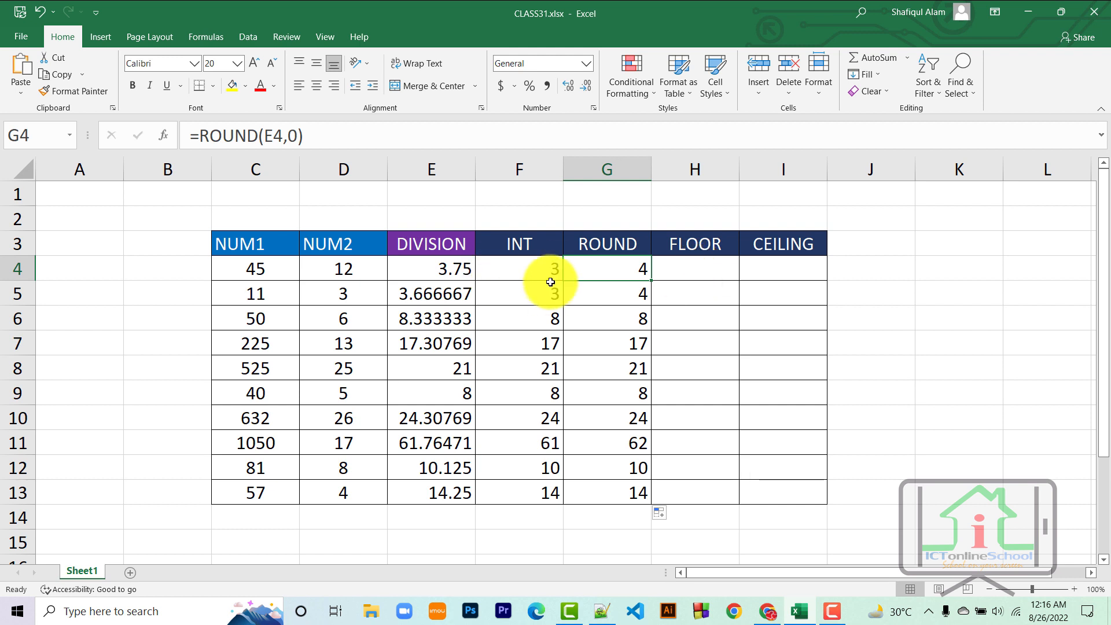
drag(553, 280, 573, 492)
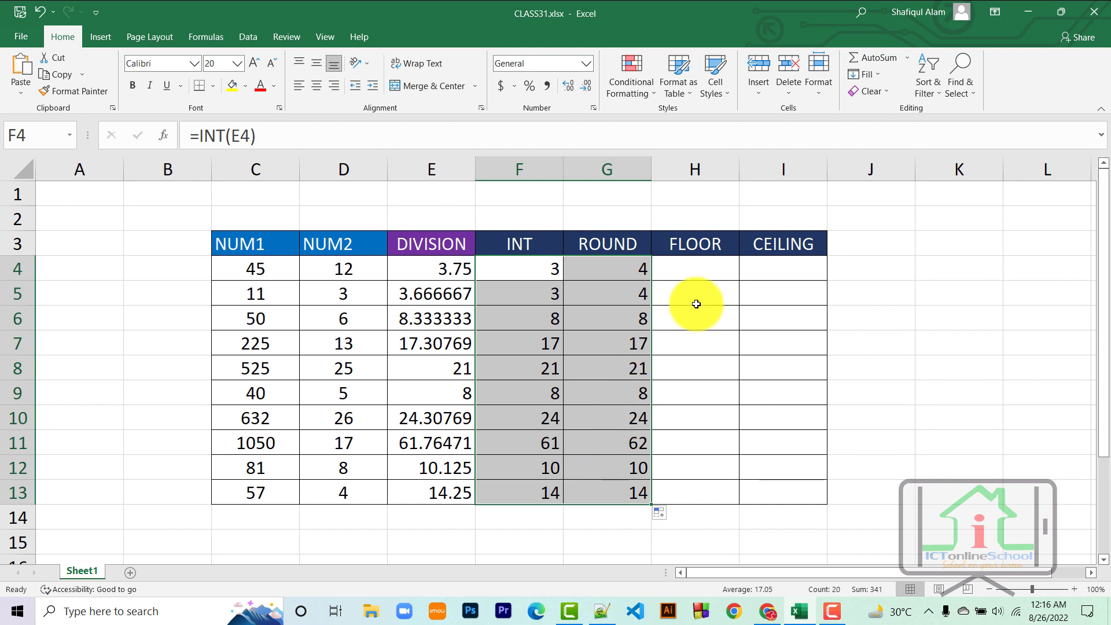
- Enter the formula =FLOOR(F4,2) in H4 to round the INT value down with a significance of 2
click(706, 273)
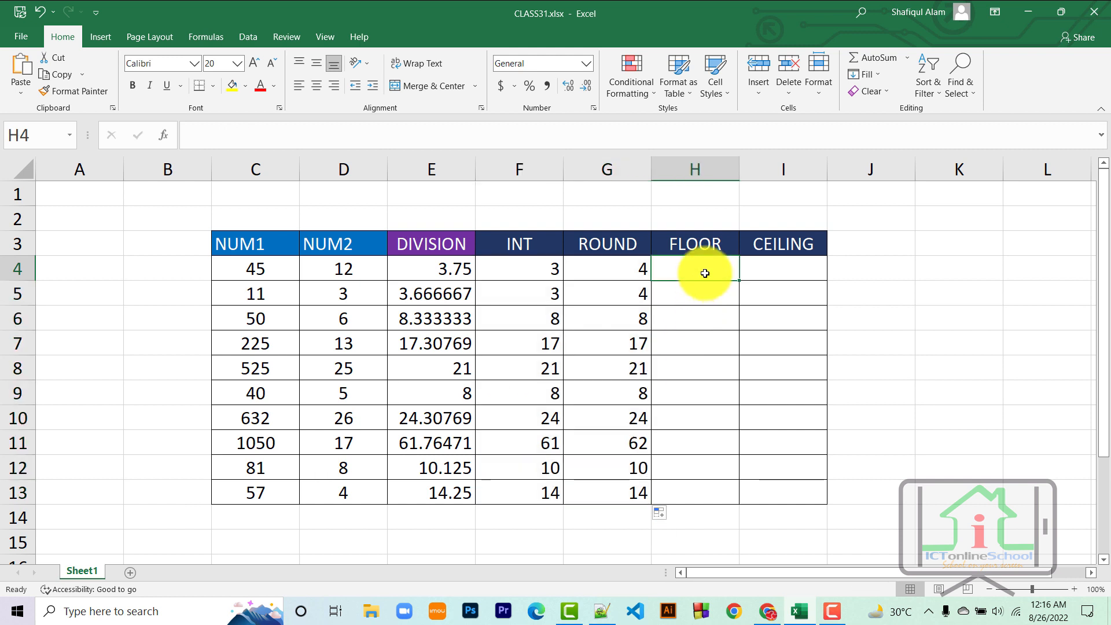
text(=)
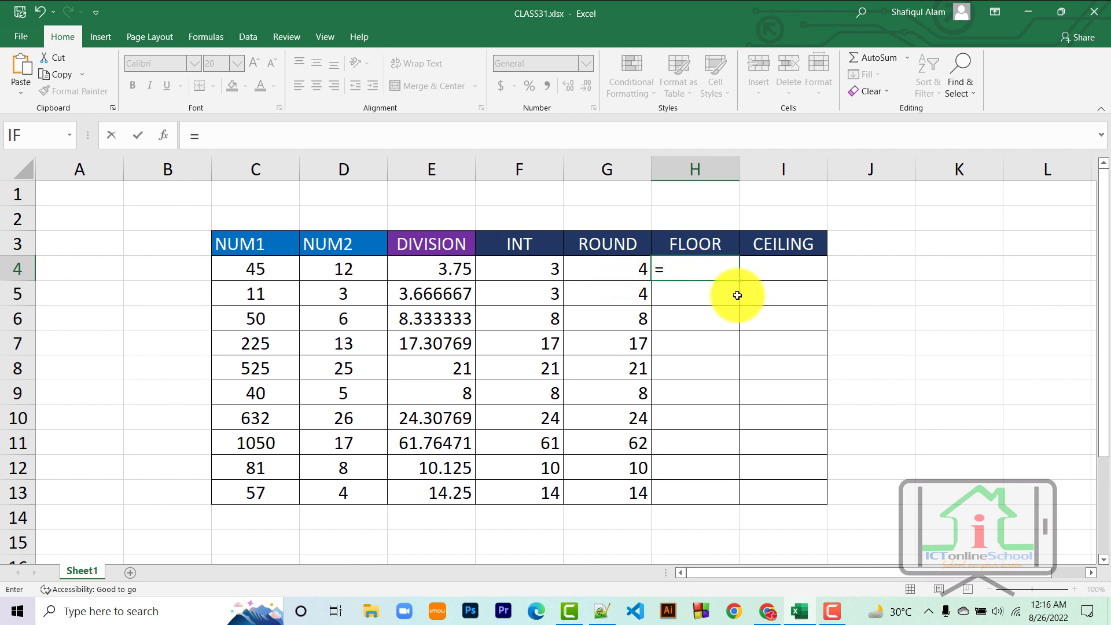
text(fl)
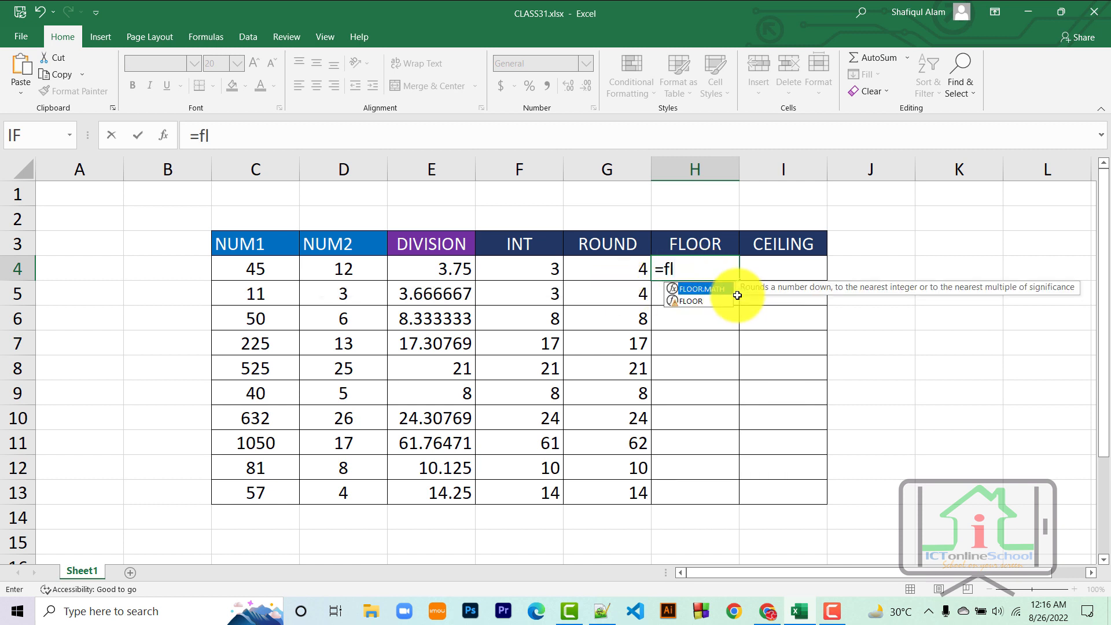
text(oor()
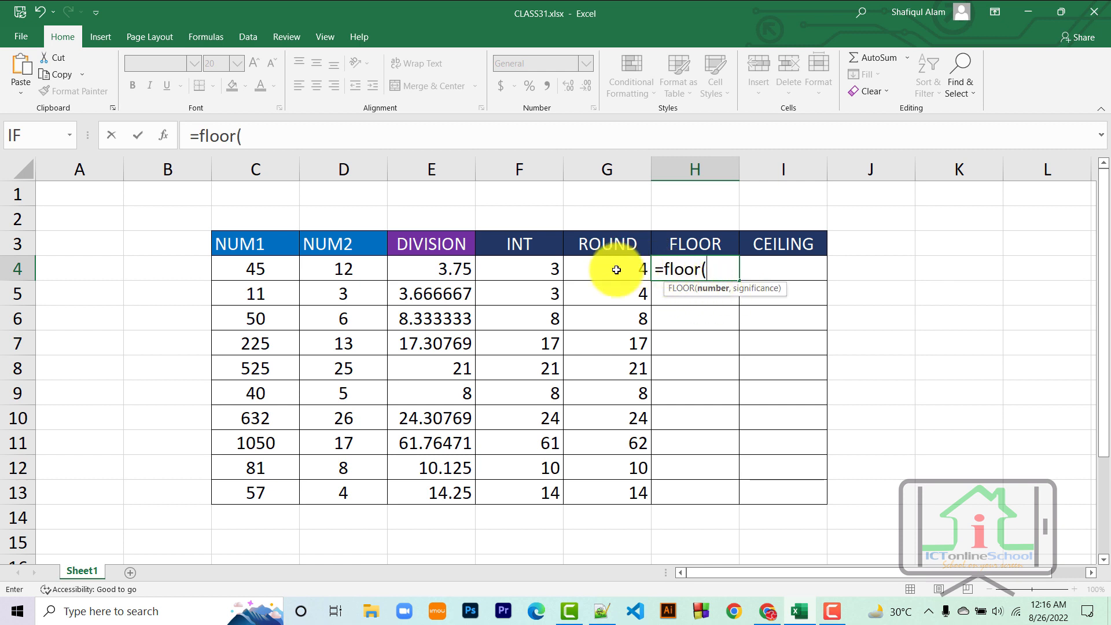
click(536, 272)
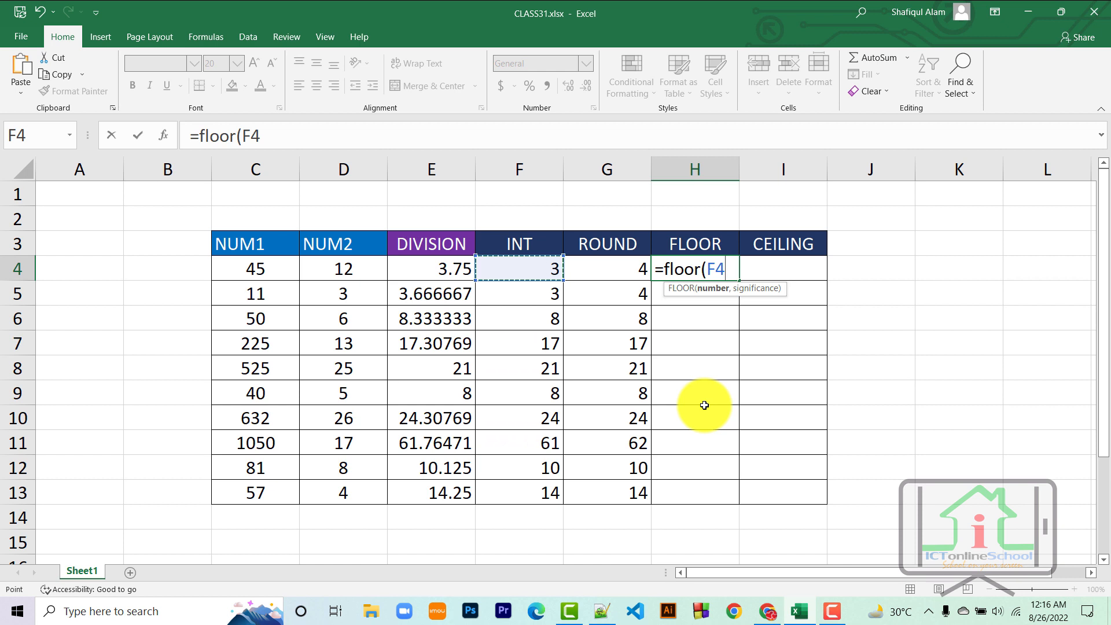
text(,)
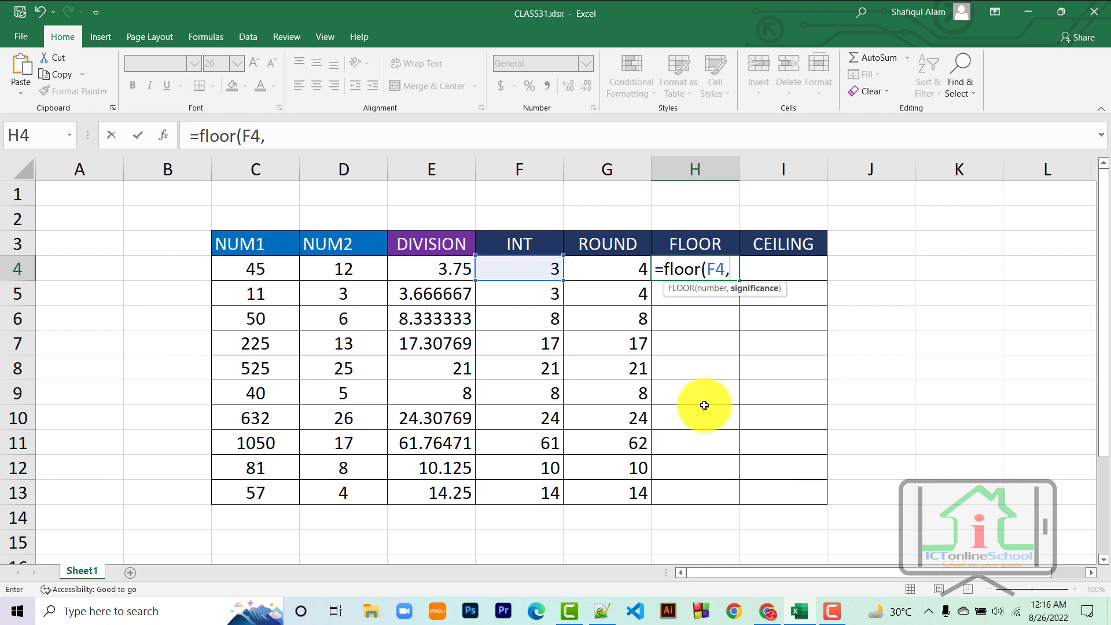
text(2)
text())
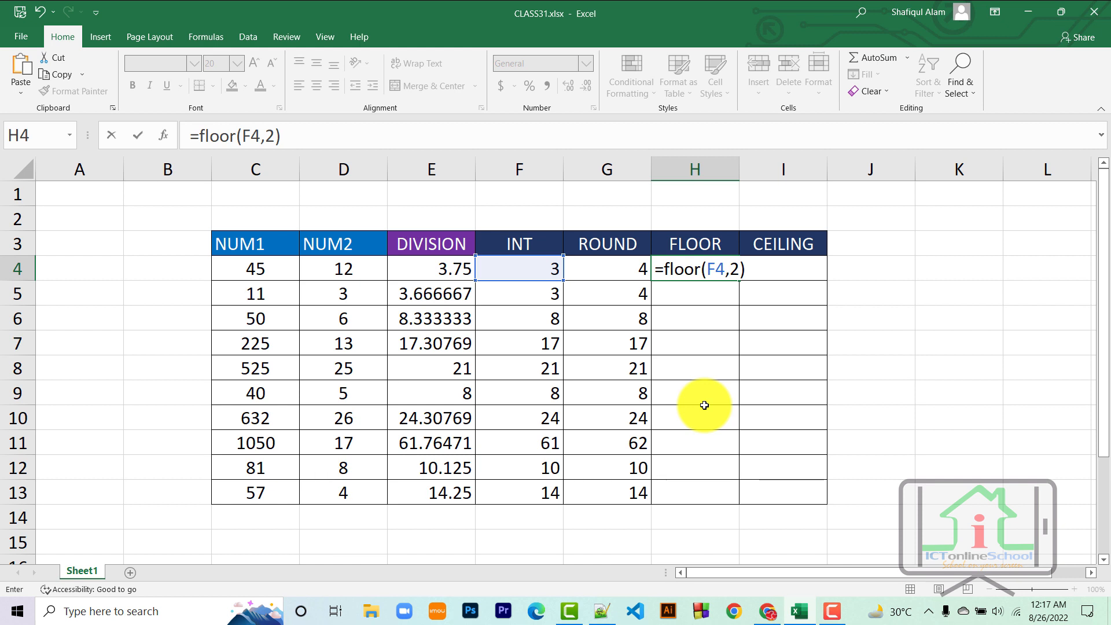
key(Return)
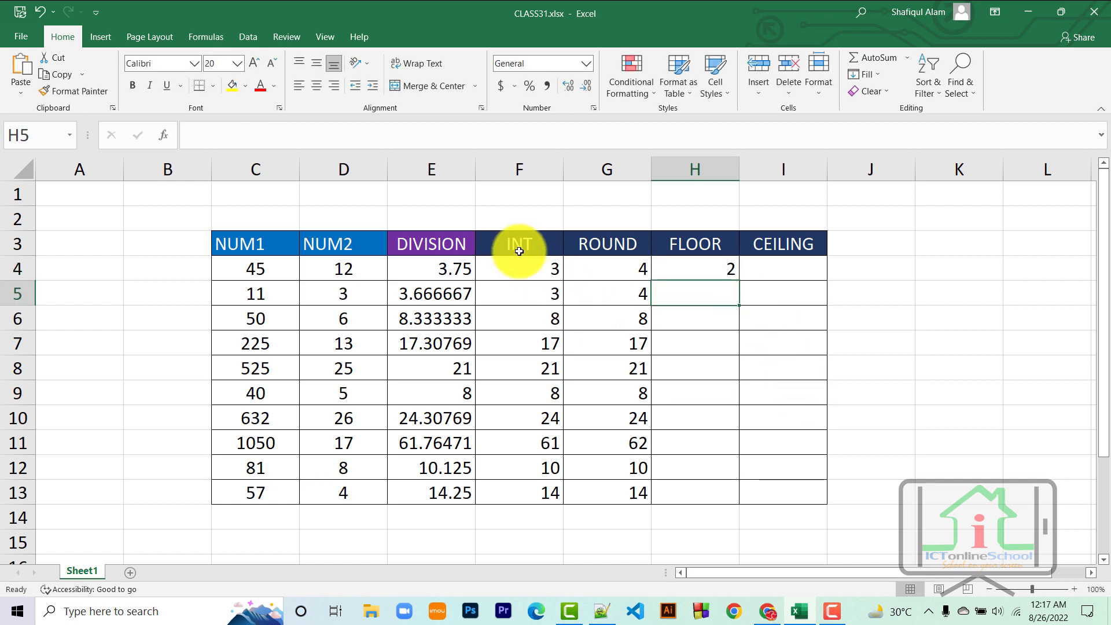
- Check the INT value in F4 and fill H4's FLOOR formula down through H13
click(531, 270)
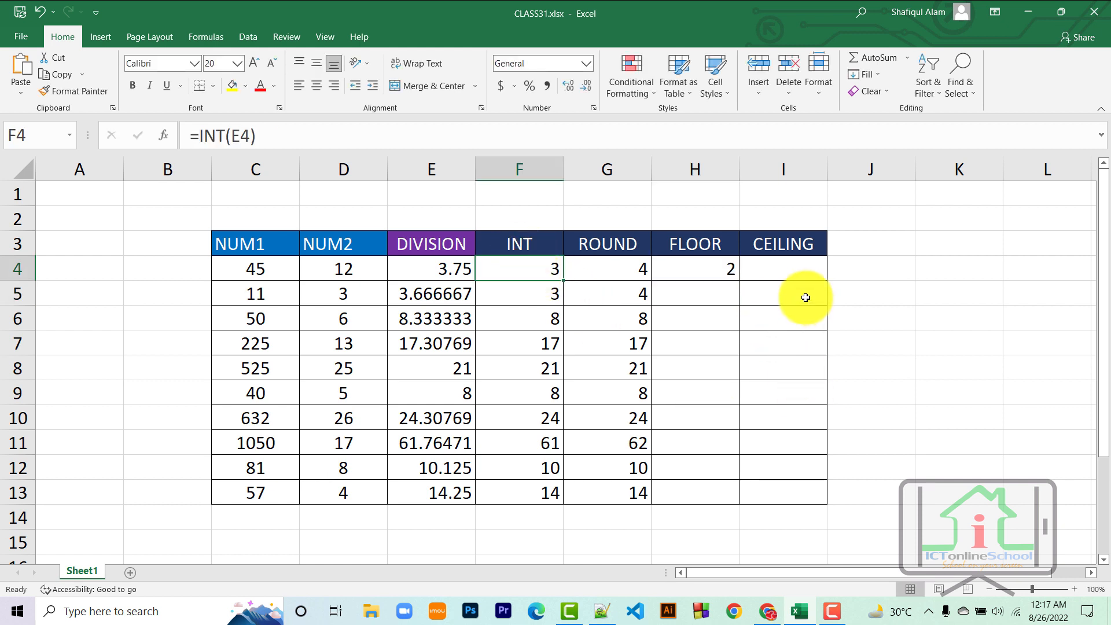
click(724, 275)
drag(741, 283, 734, 502)
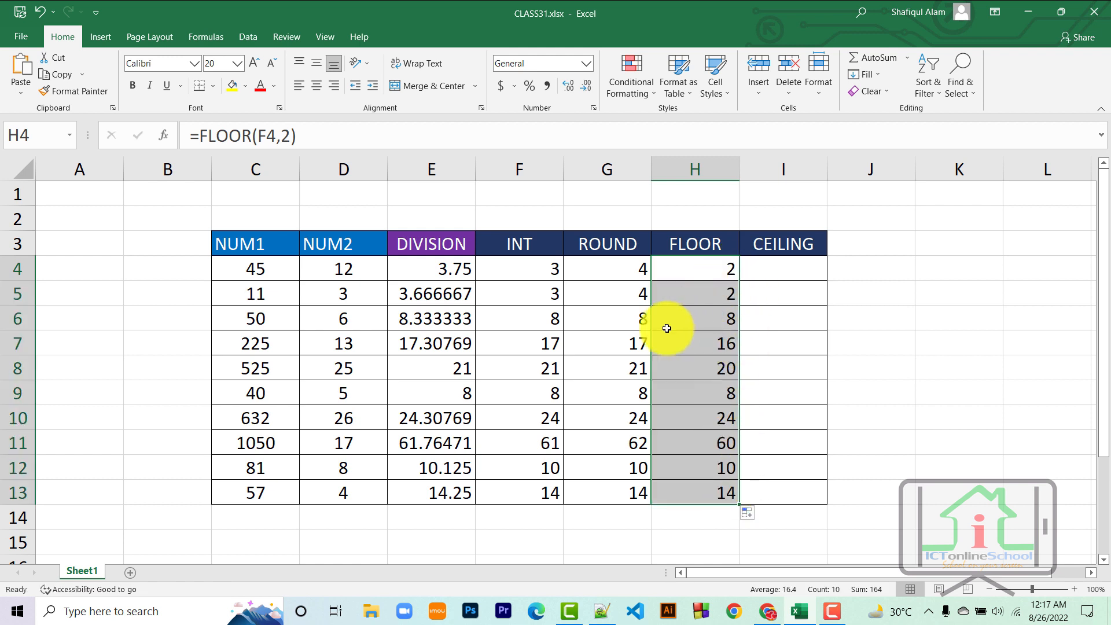
- Compare the INT values in F6 and F7 with their FLOOR results in column H, and examine F8
click(552, 326)
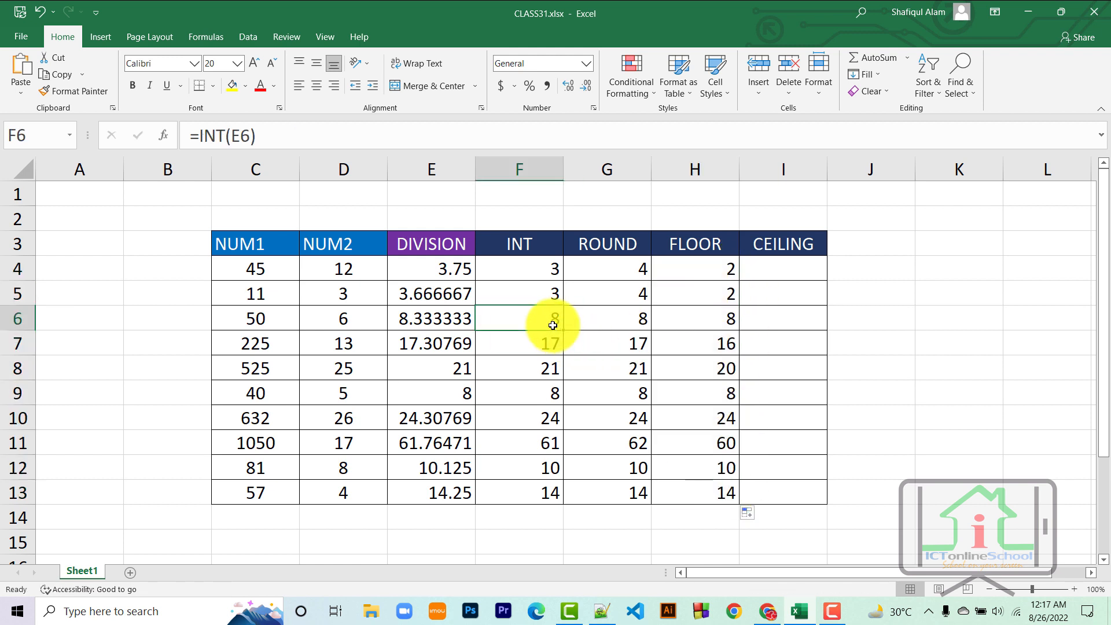
click(725, 323)
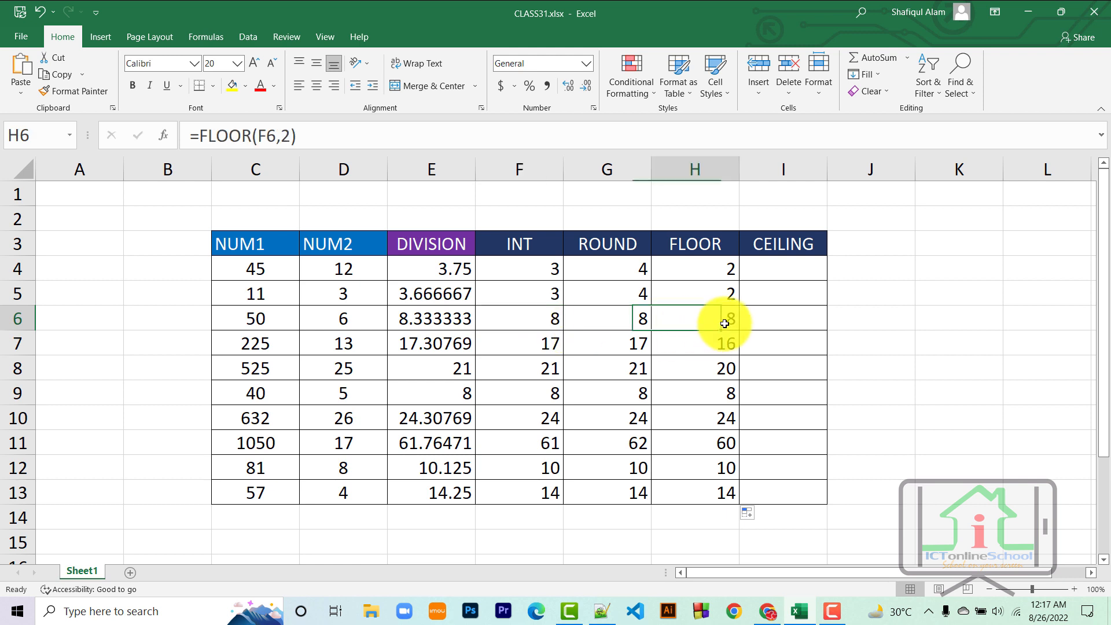
click(545, 345)
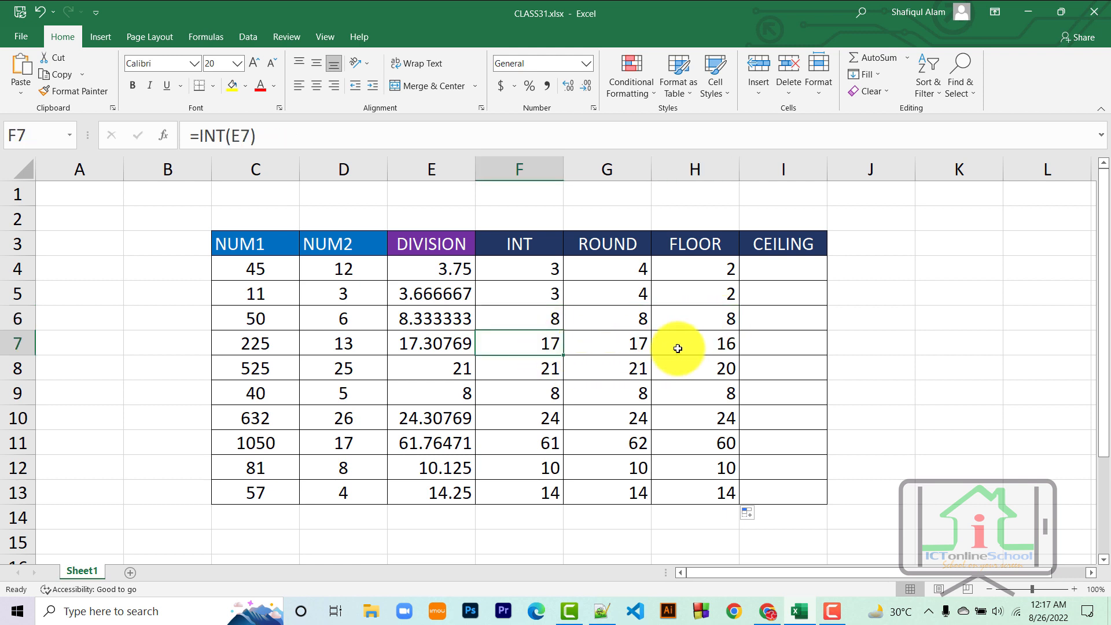
click(722, 346)
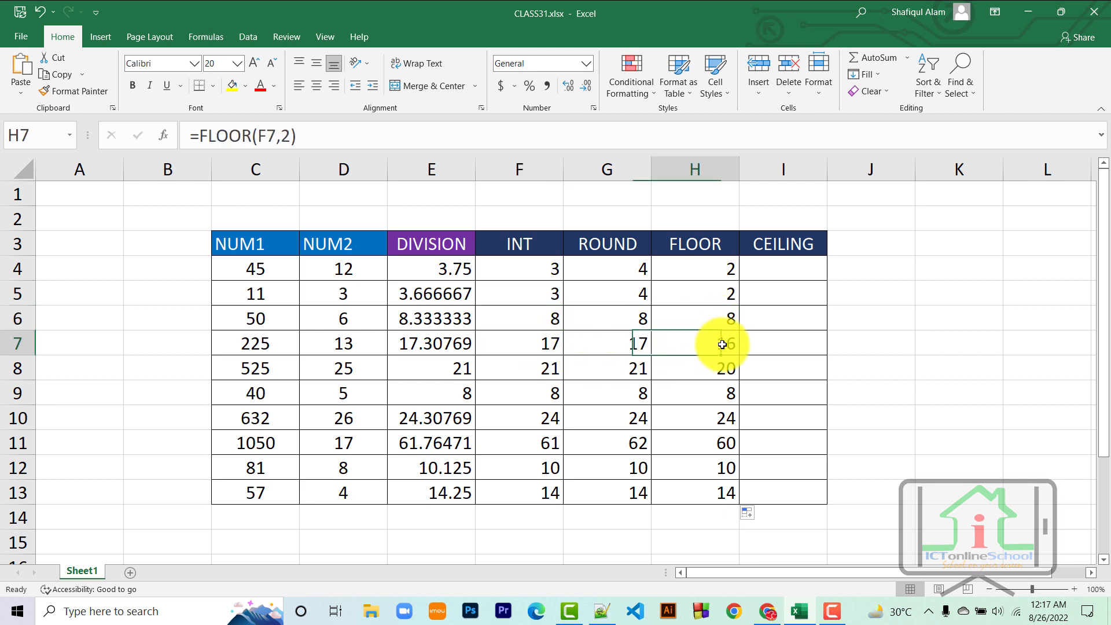
click(542, 369)
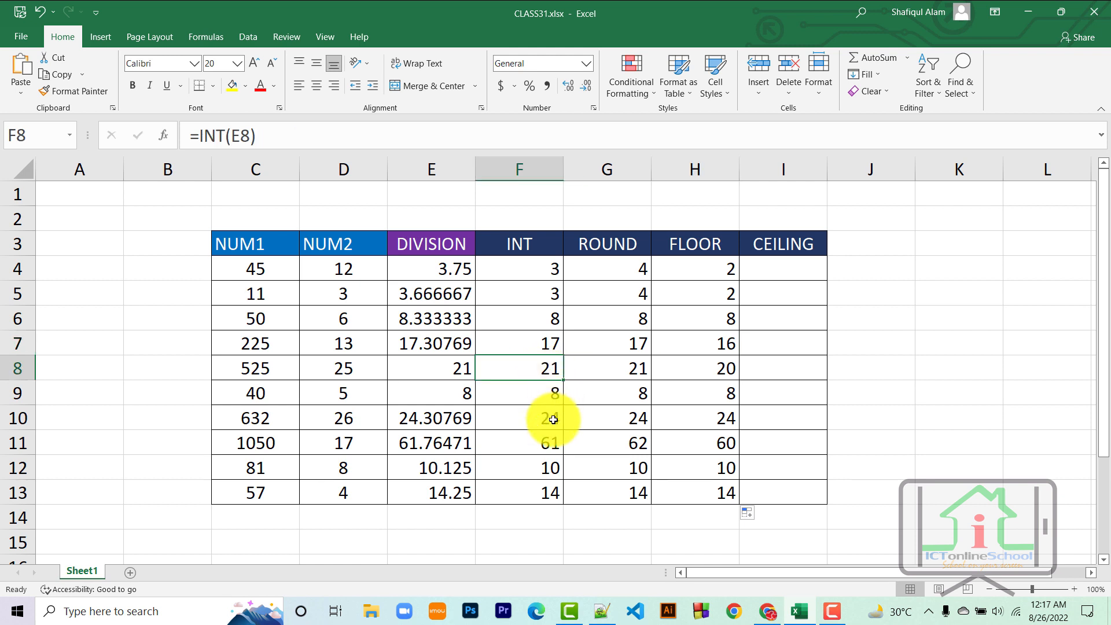
- Change H4's formula to =FLOOR(F4,5) and fill it down through H13
double_click(713, 273)
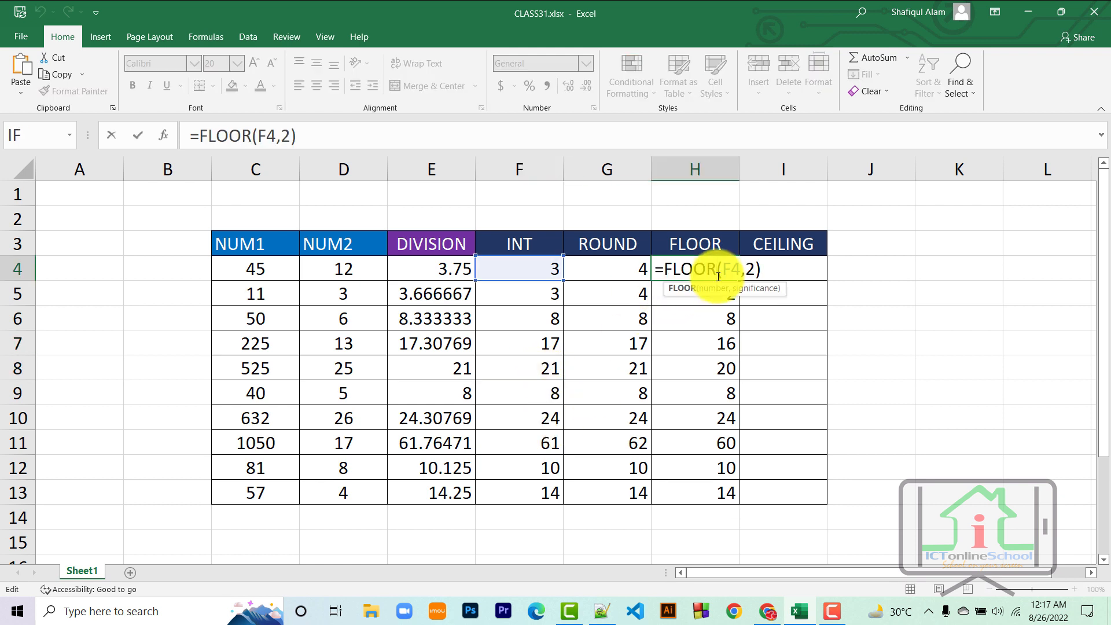
double_click(288, 134)
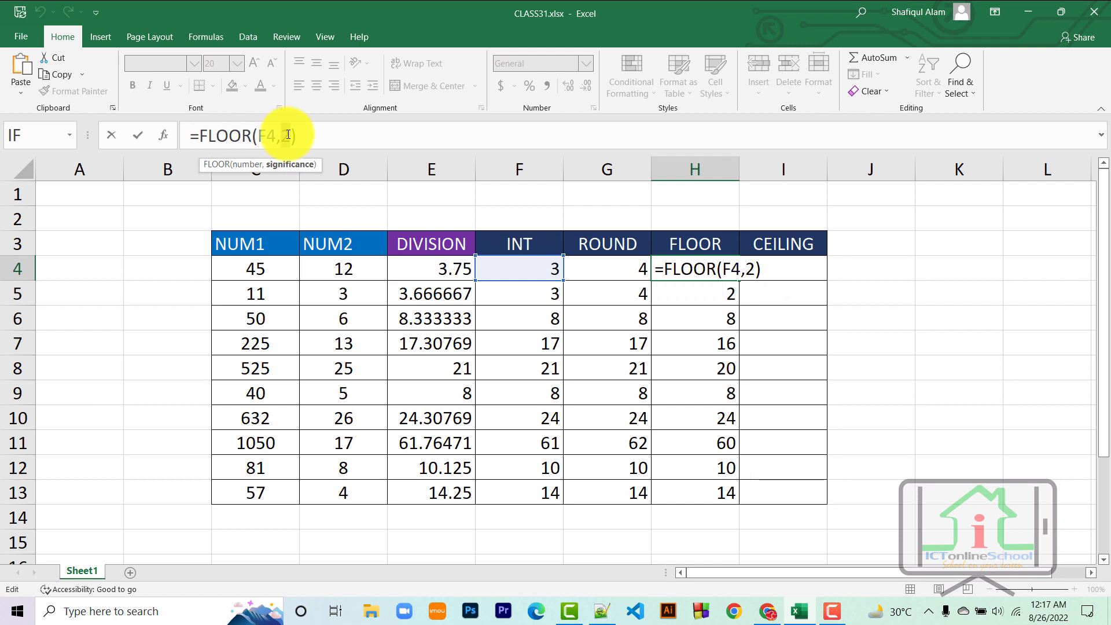
text(5)
key(Return)
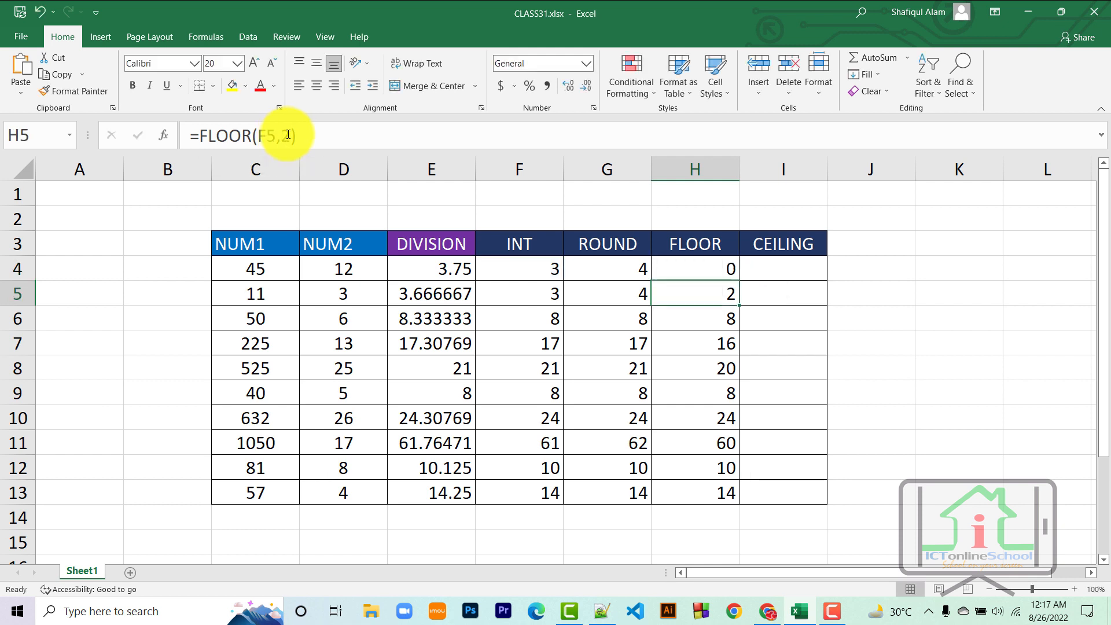
click(730, 271)
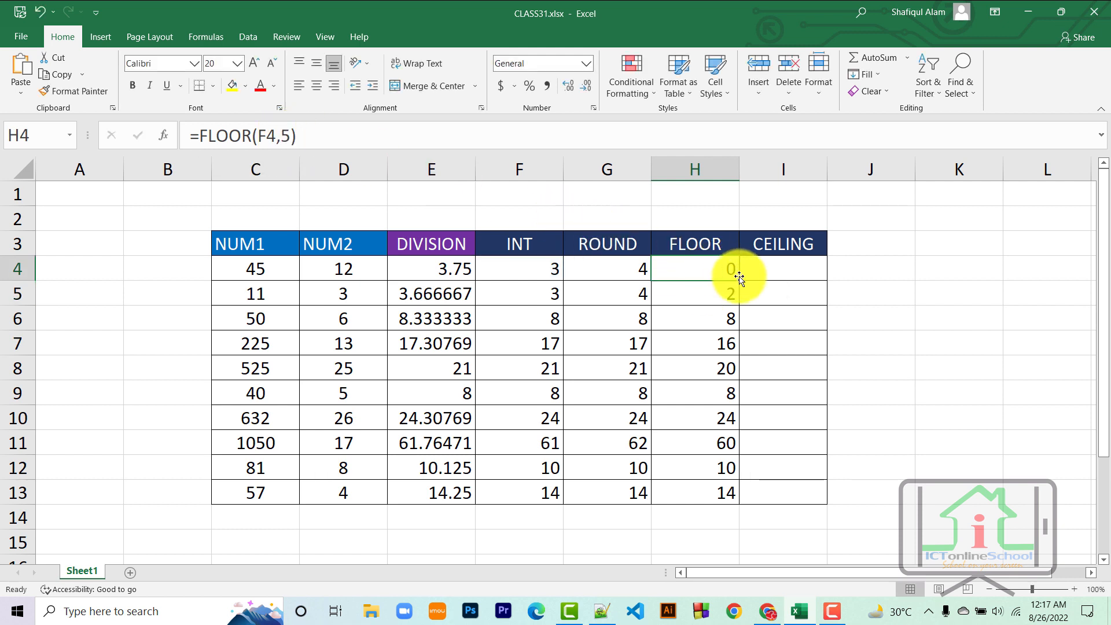
drag(741, 281, 742, 498)
- Compare the ROUND values in rows 8 to 11 with the FLOOR results that use a significance of 5
click(611, 418)
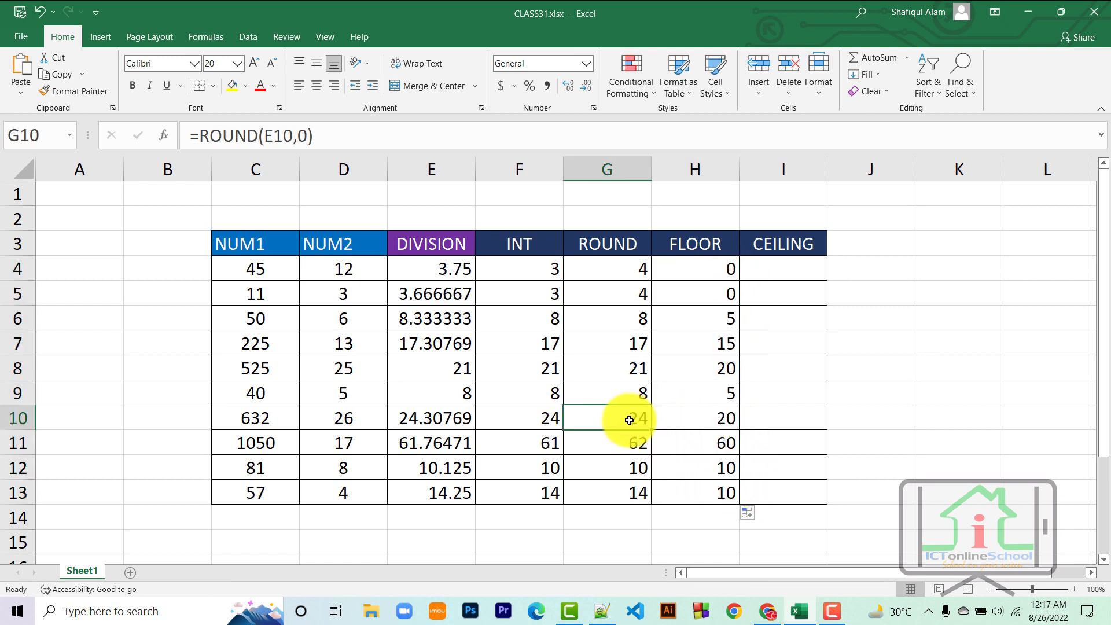
click(724, 422)
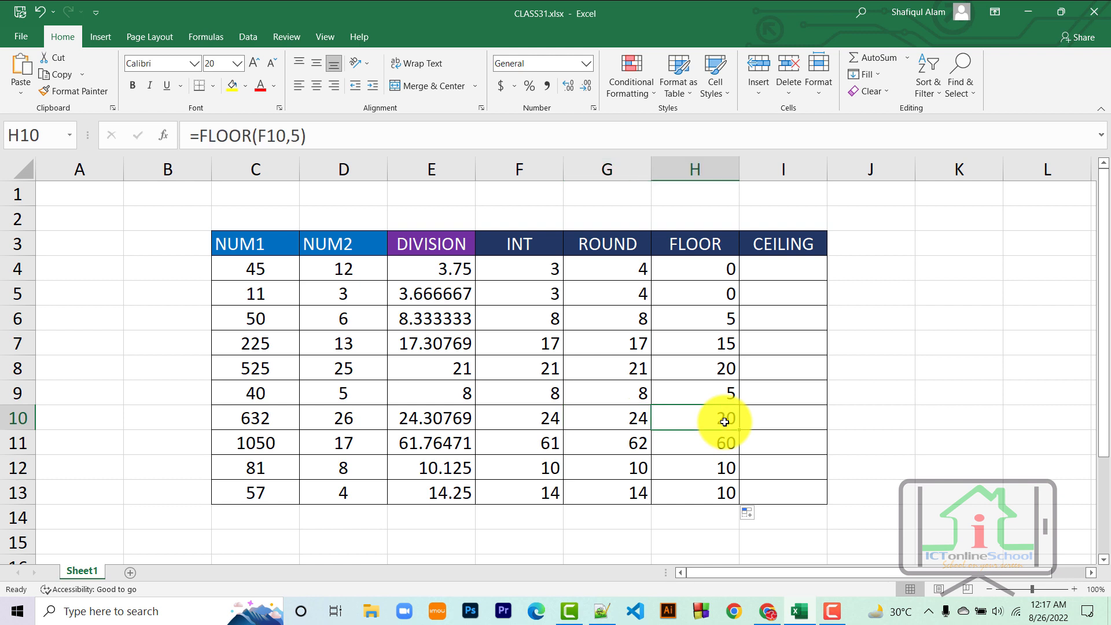
click(633, 371)
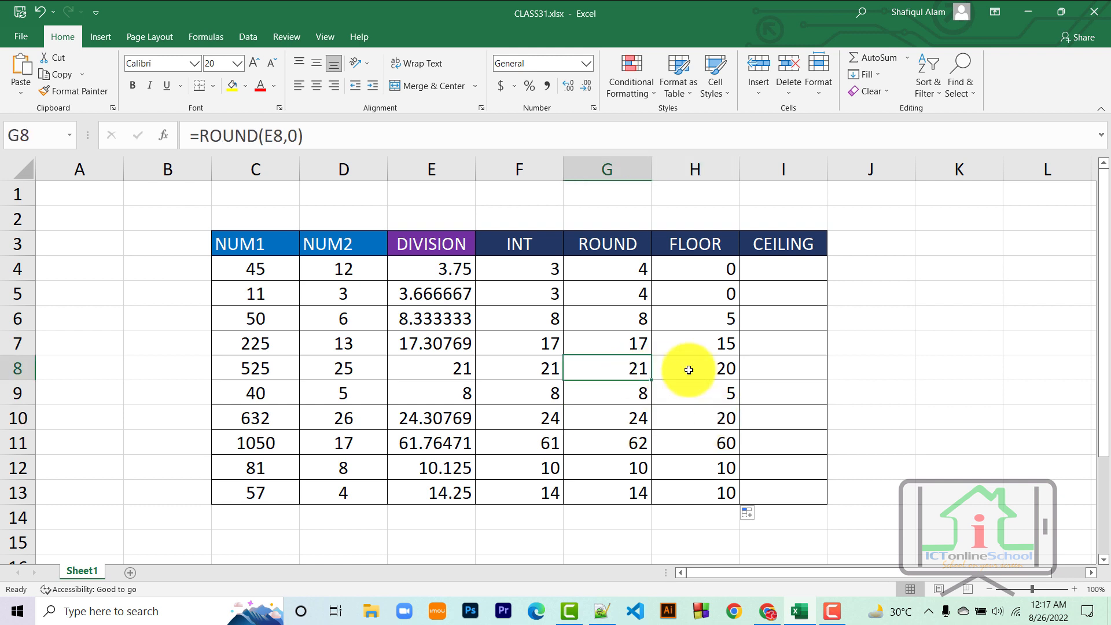
click(726, 371)
click(637, 370)
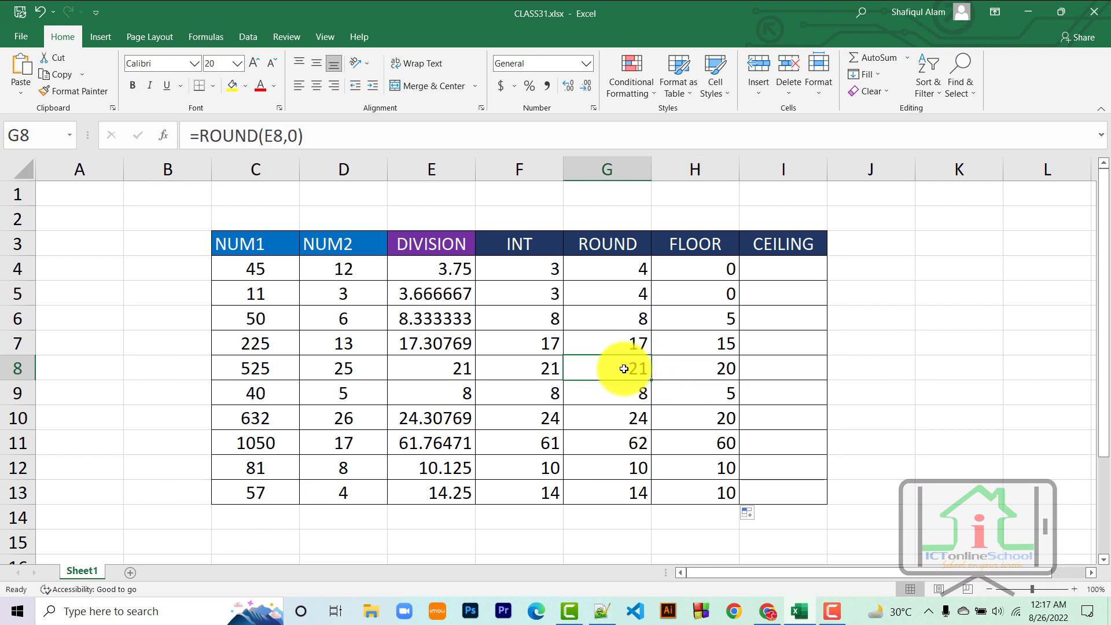
click(719, 370)
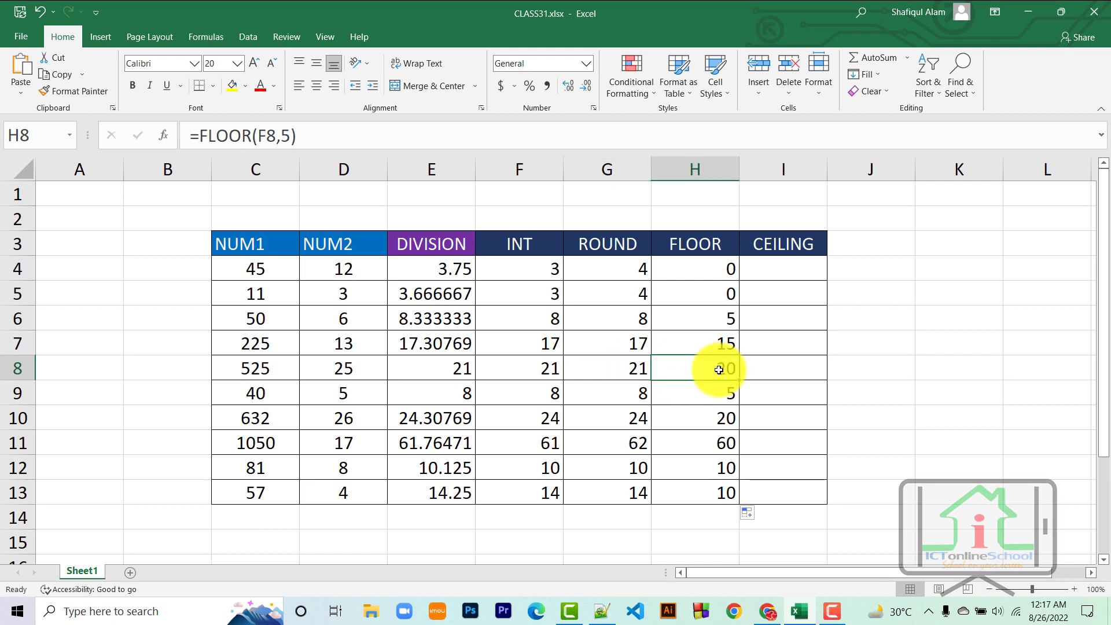
click(617, 396)
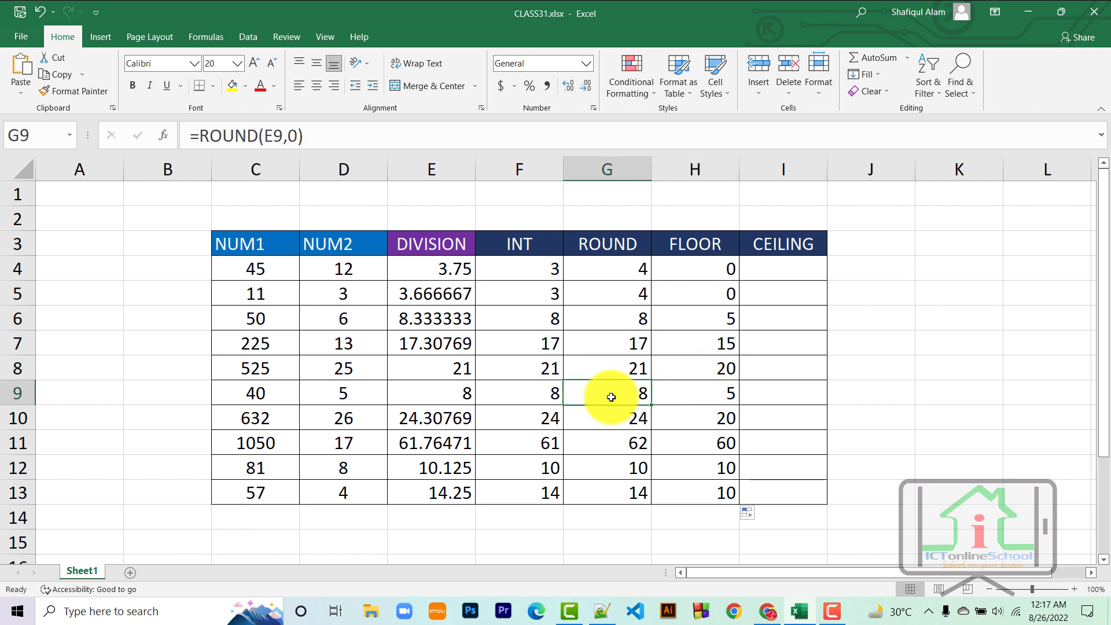
click(729, 396)
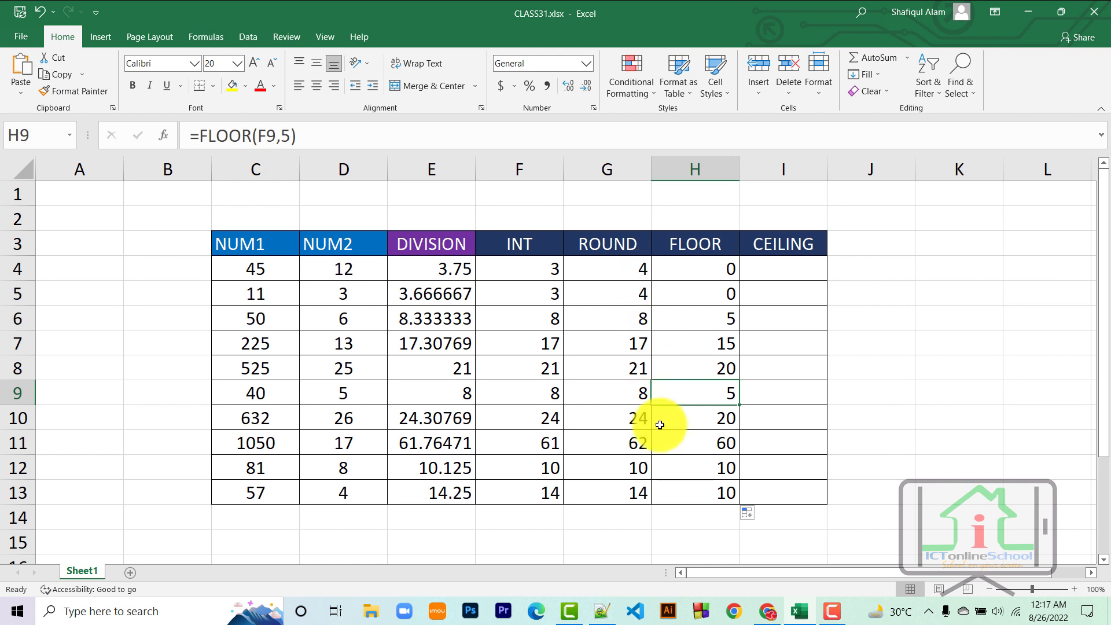
click(637, 446)
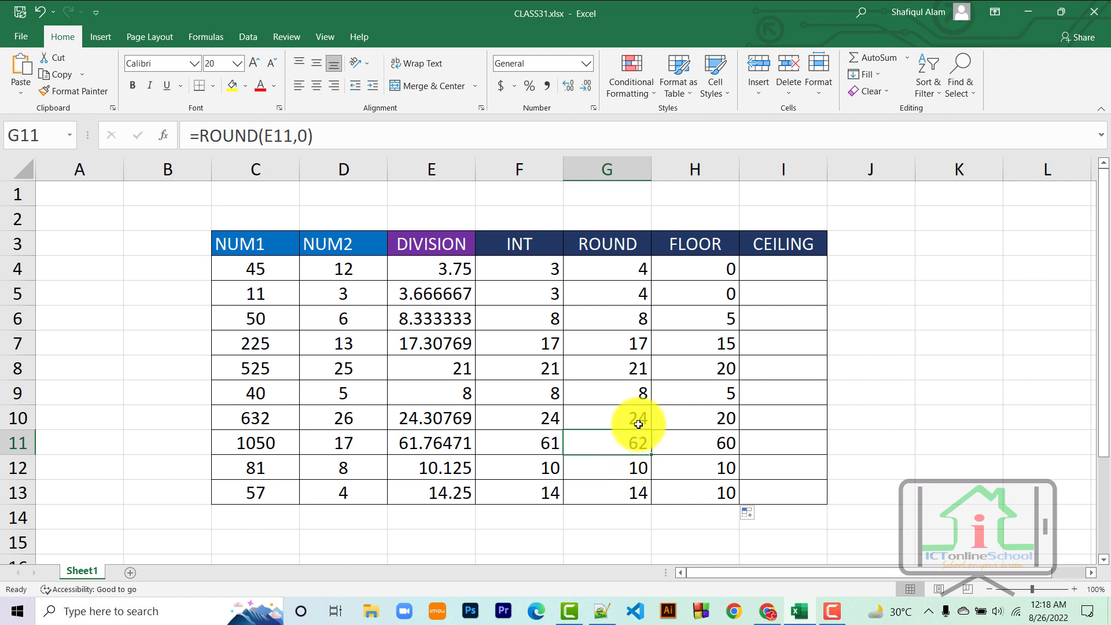
click(639, 423)
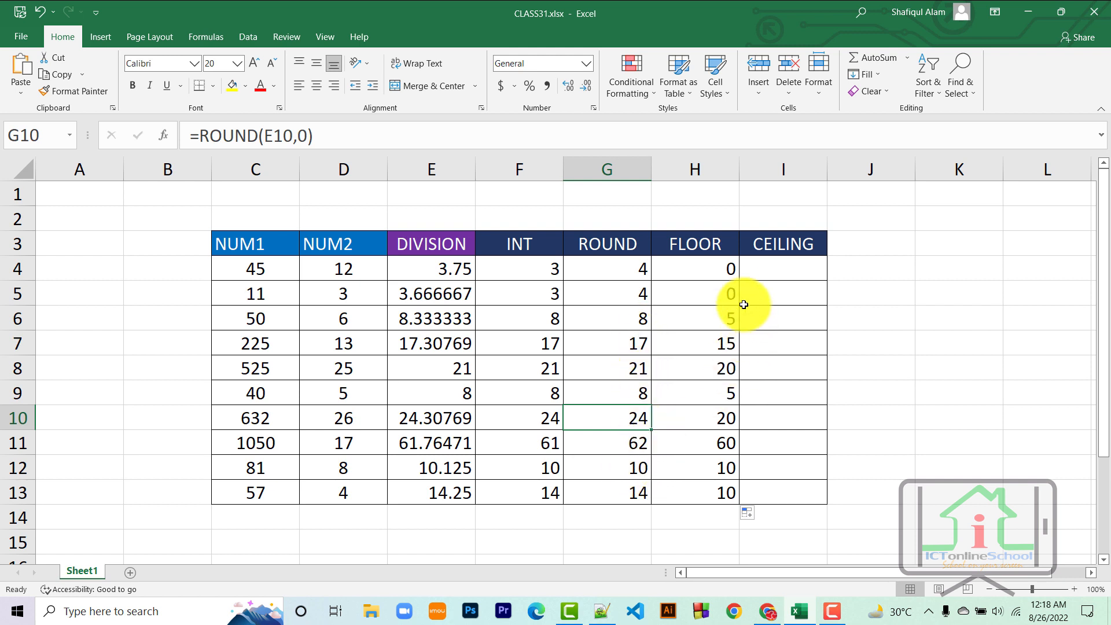
- Change H4's formula to =FLOOR(F4,10) and fill it down through H13
click(727, 276)
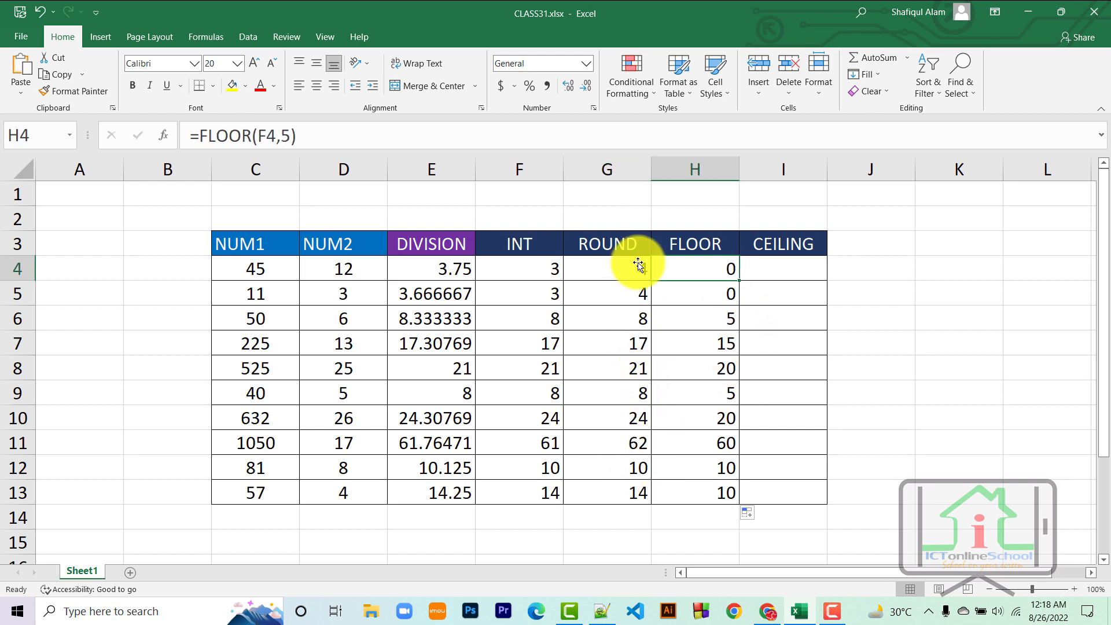
double_click(287, 136)
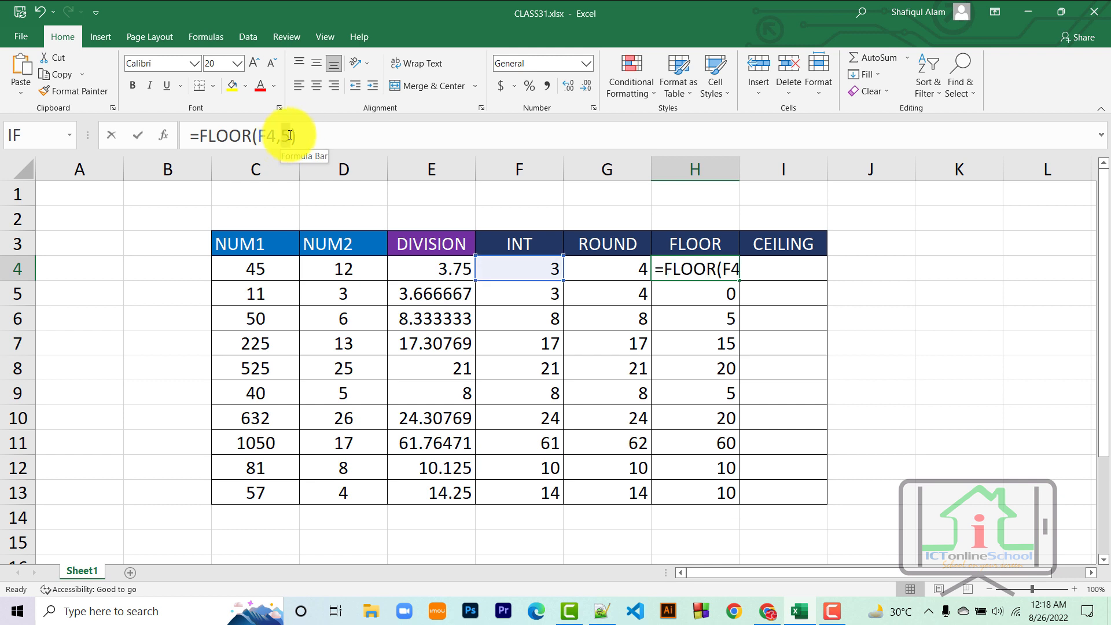
text(10)
key(Return)
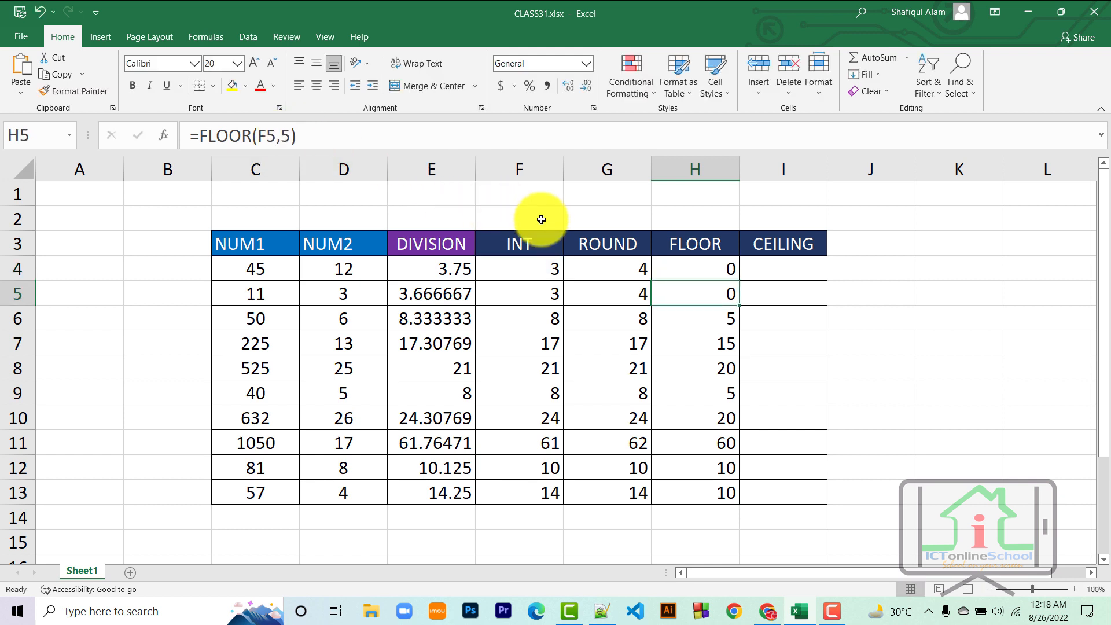
click(701, 267)
drag(739, 280, 724, 497)
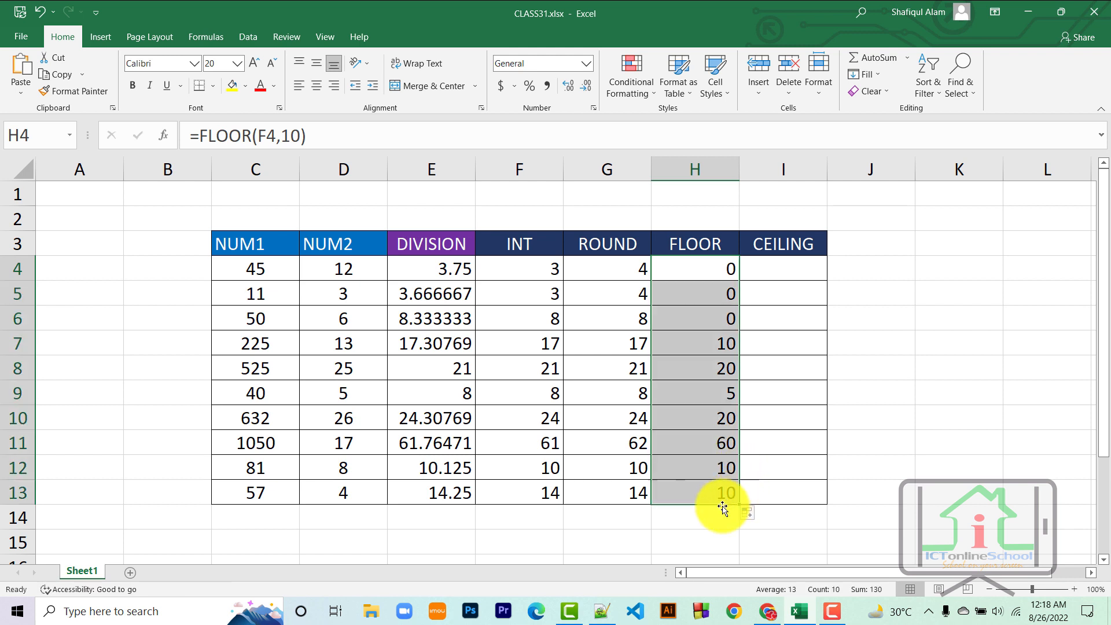
- Compare the ROUND values in rows 11, 10 and 7 with the FLOOR results that use a significance of 10
click(635, 443)
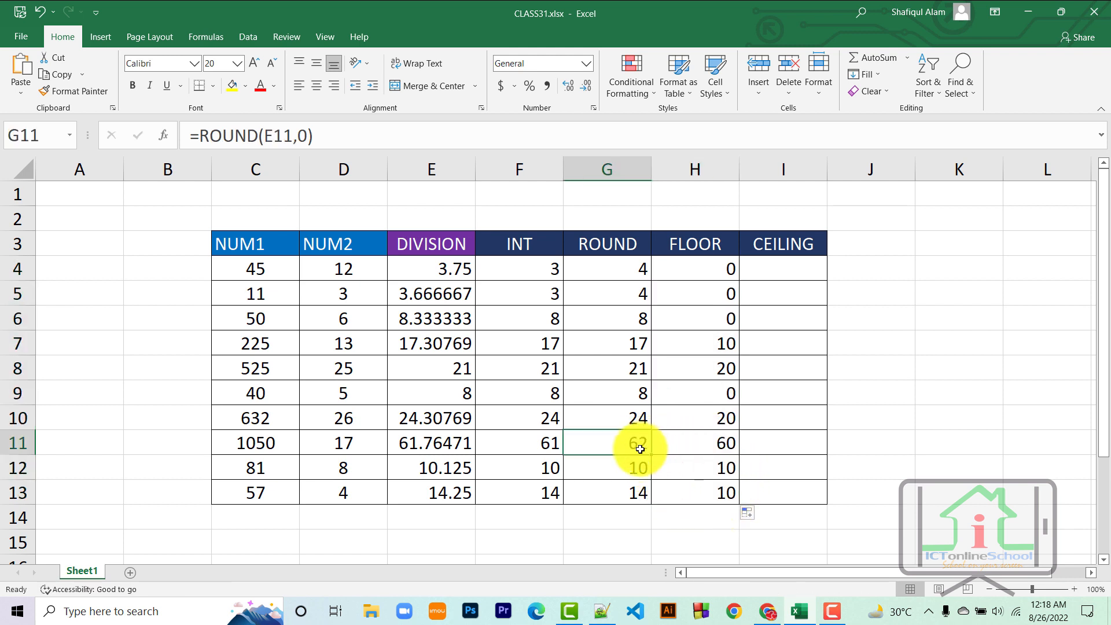
click(717, 446)
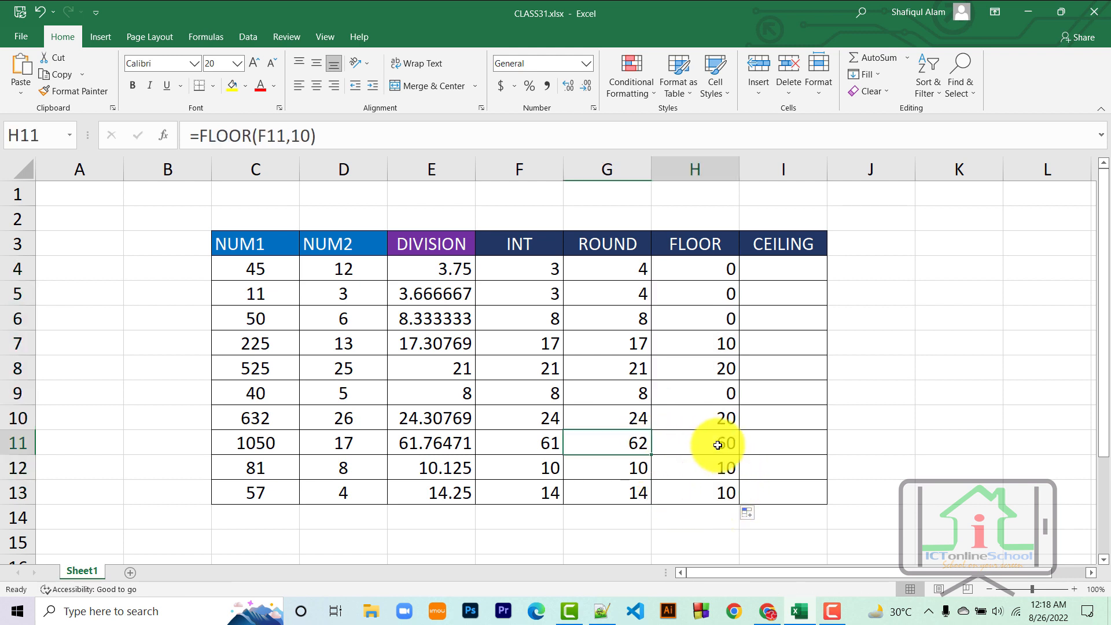
click(636, 422)
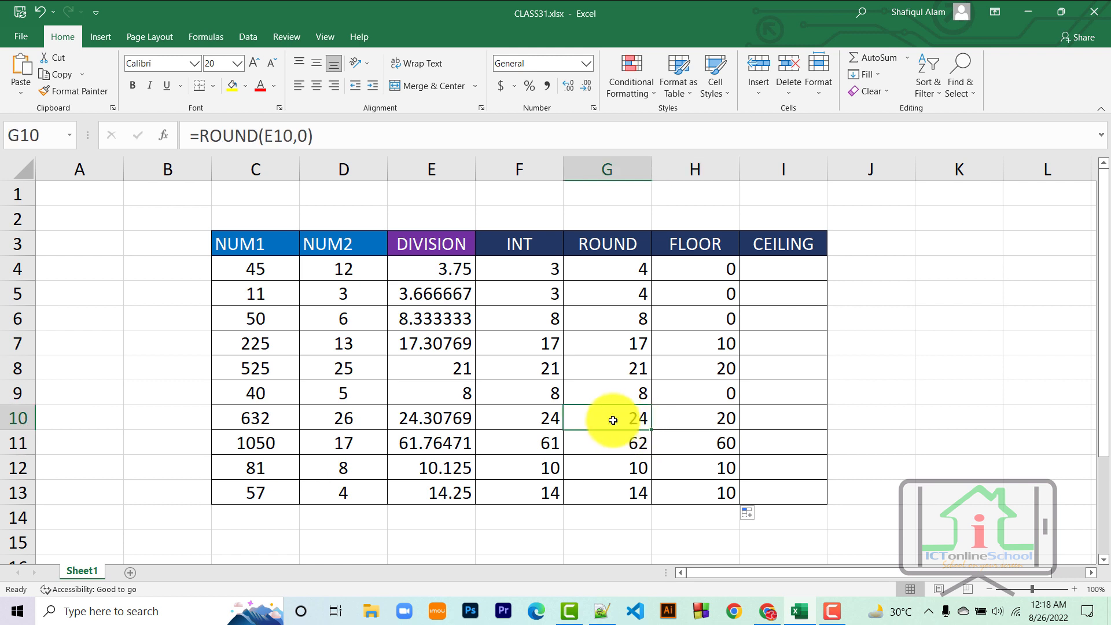
click(723, 426)
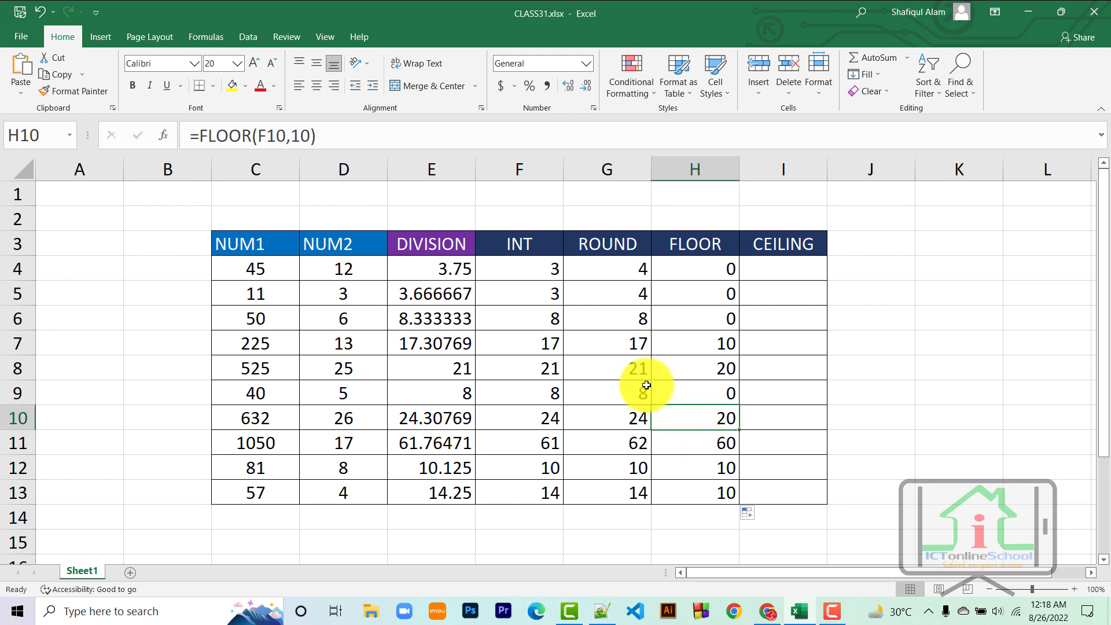
click(638, 344)
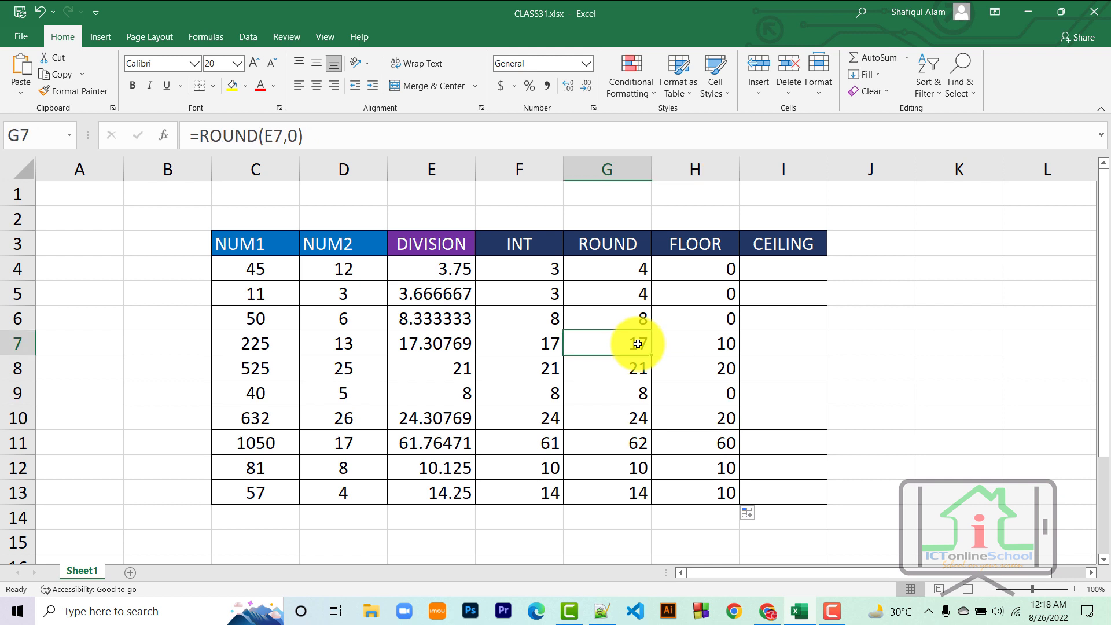
click(710, 347)
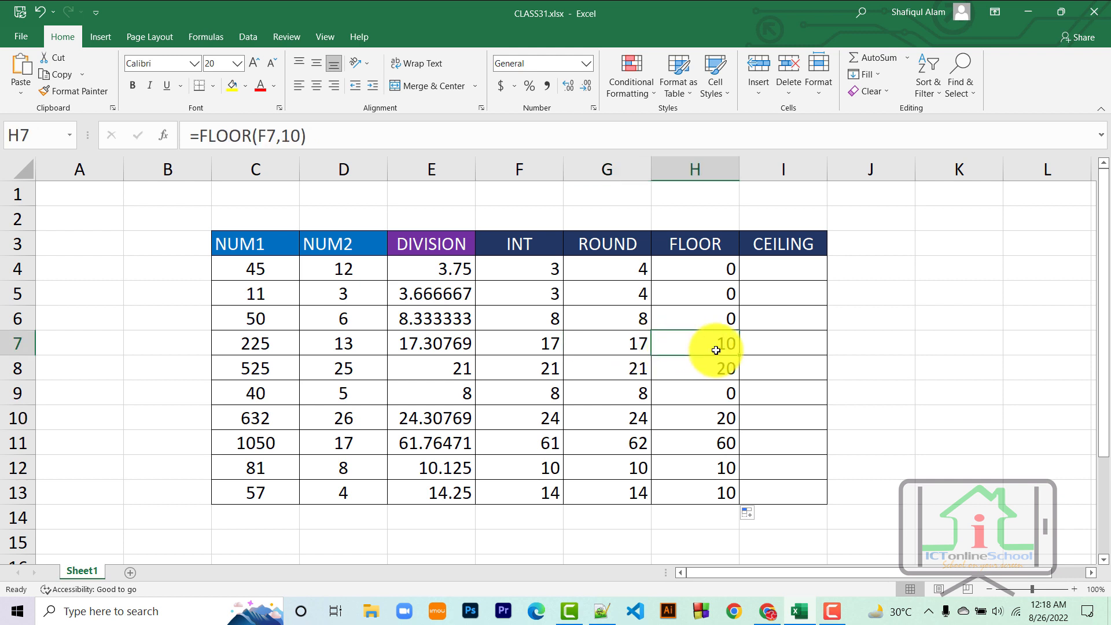
click(642, 348)
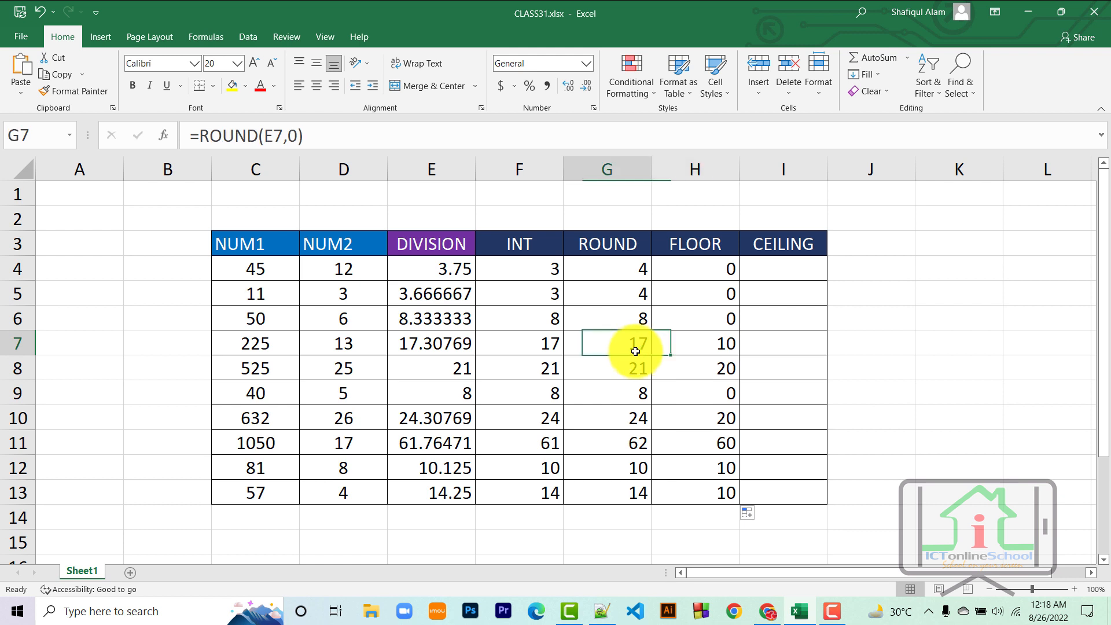
click(719, 349)
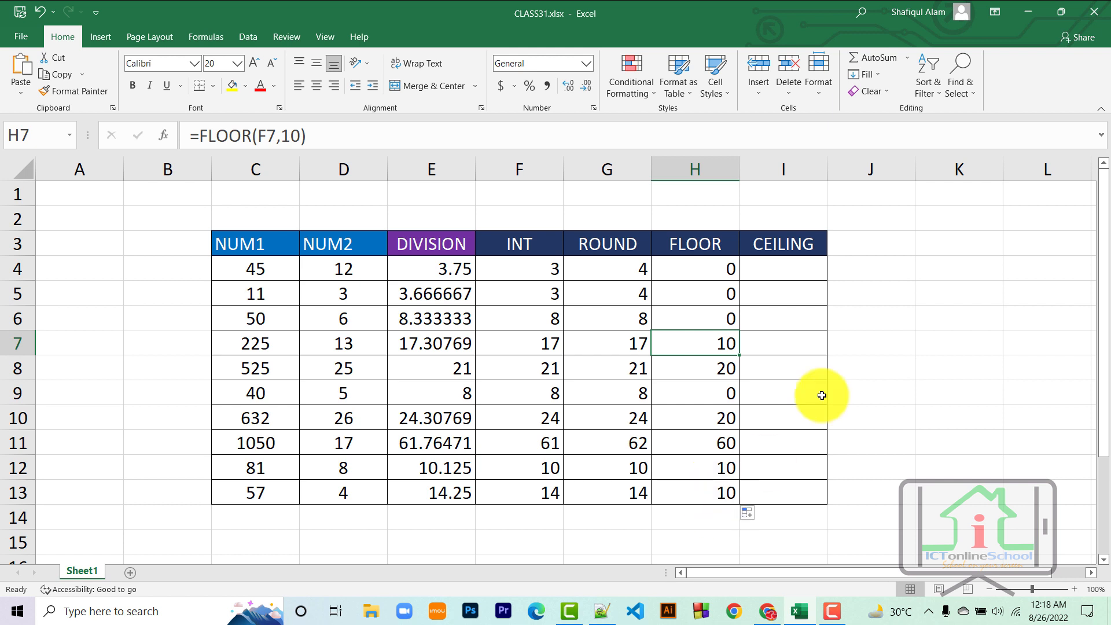
- Enter =CEILING(F4,5) in I4 and fill it down through I13
click(774, 273)
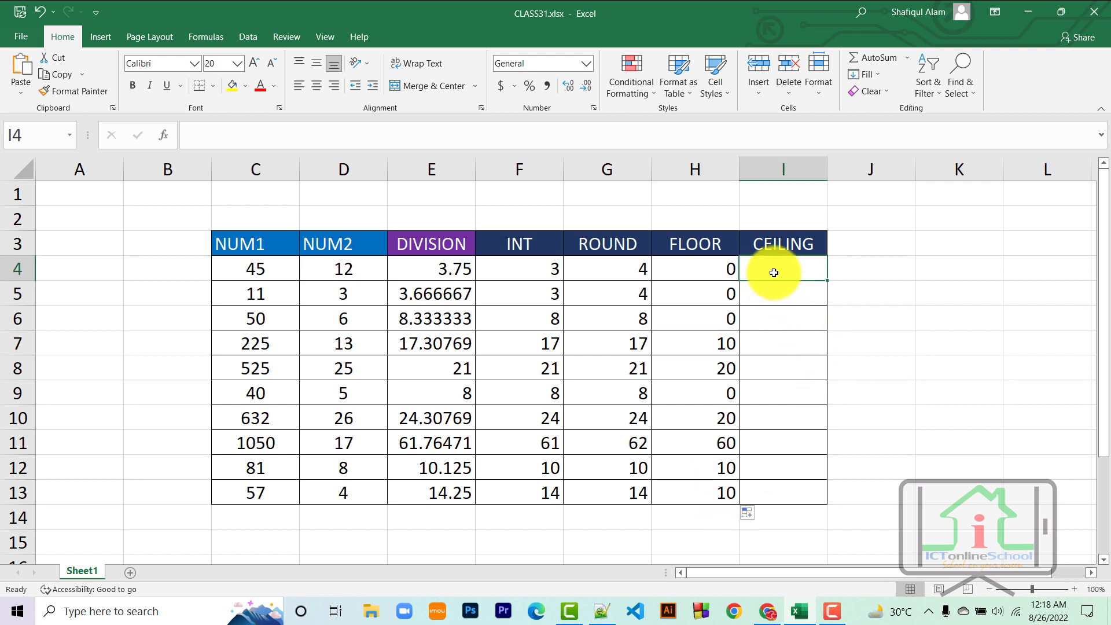
text(=c)
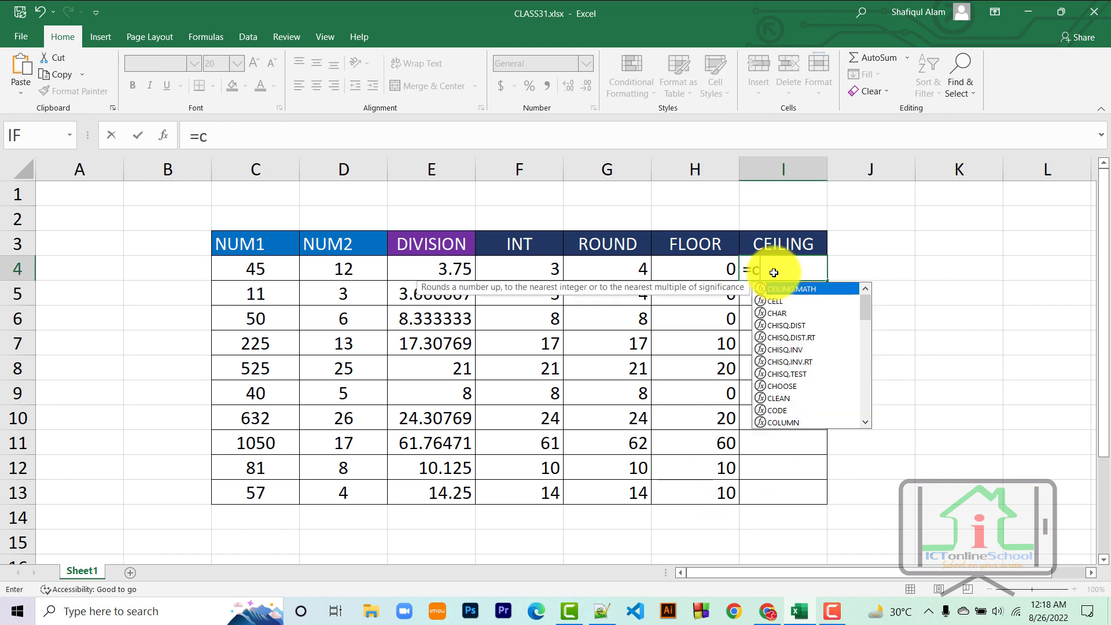
text(eiling)
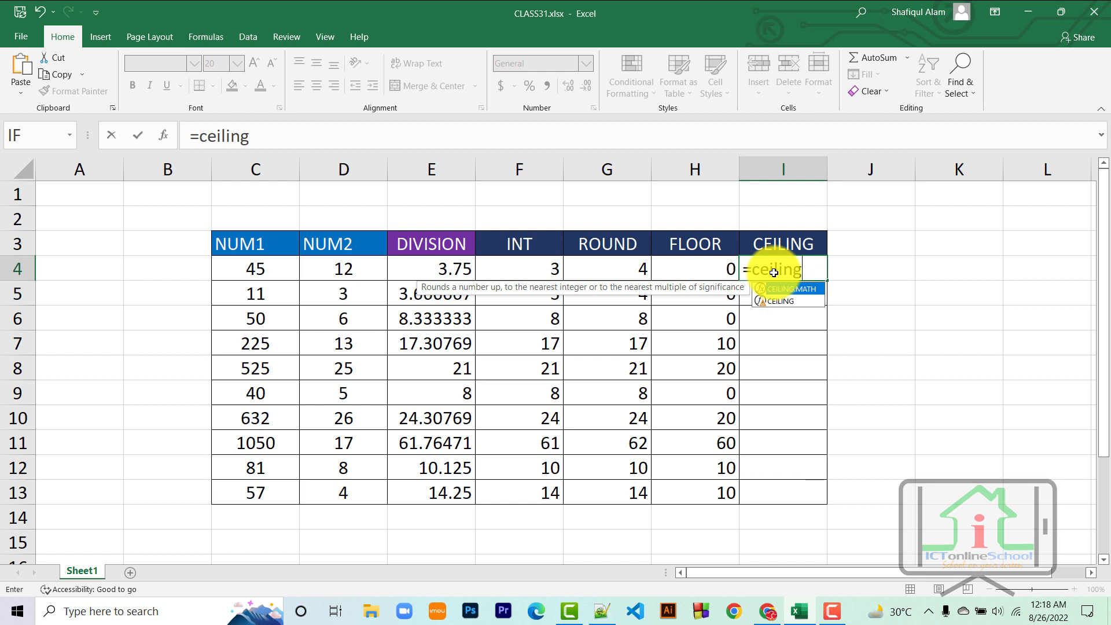
text(()
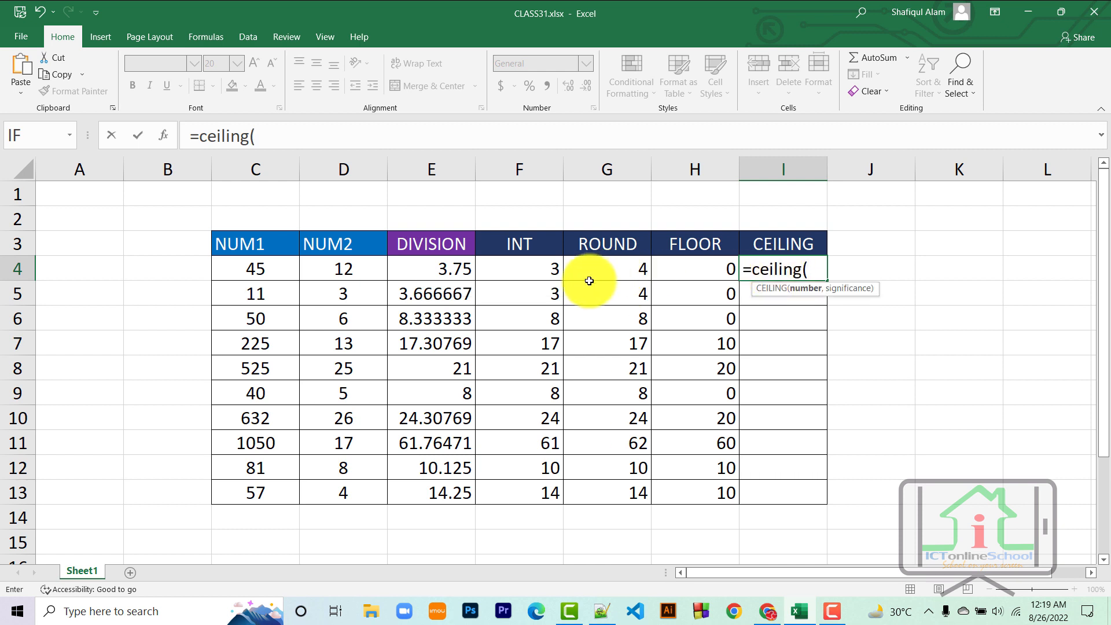
click(544, 275)
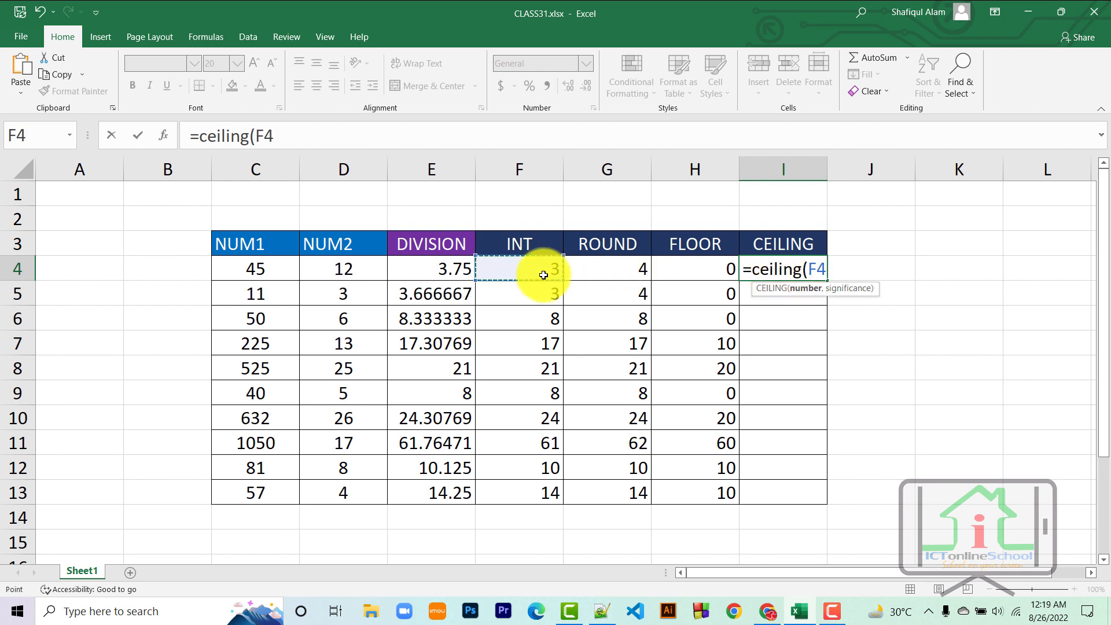
text(,)
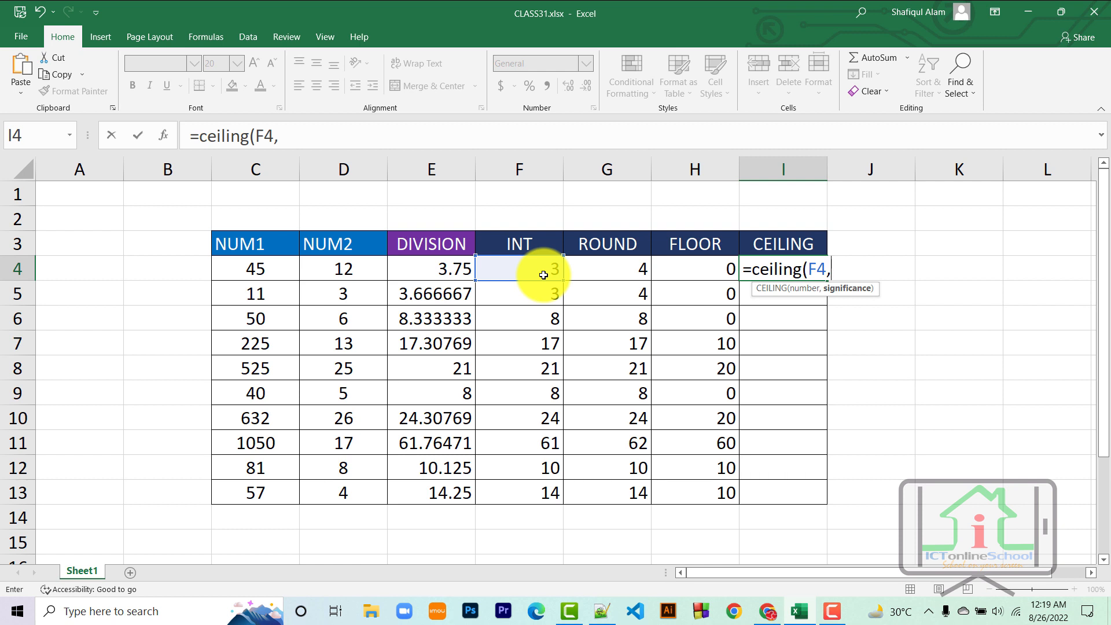
text(5))
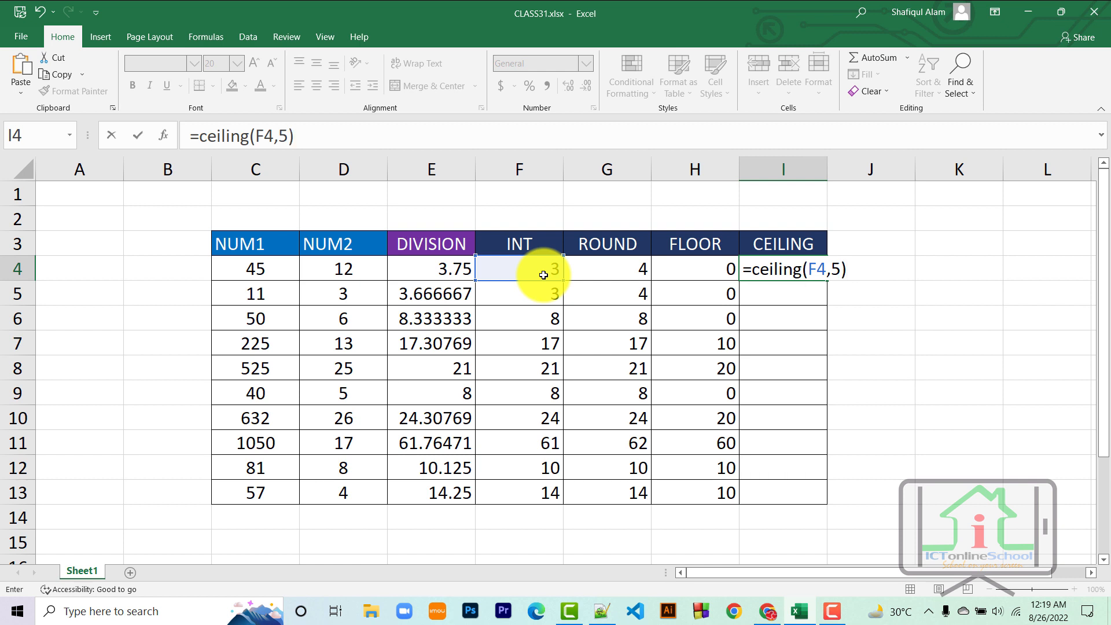
key(Return)
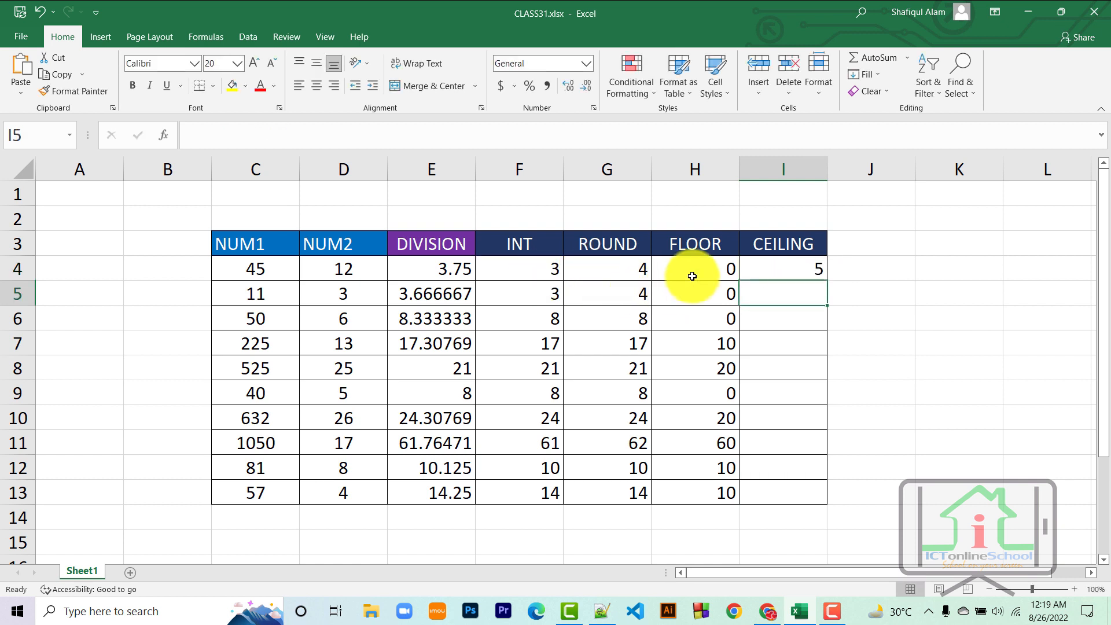
click(814, 268)
drag(827, 280, 815, 498)
- Compare the INT values in F5 and F6 with their CEILING results in column I
click(561, 306)
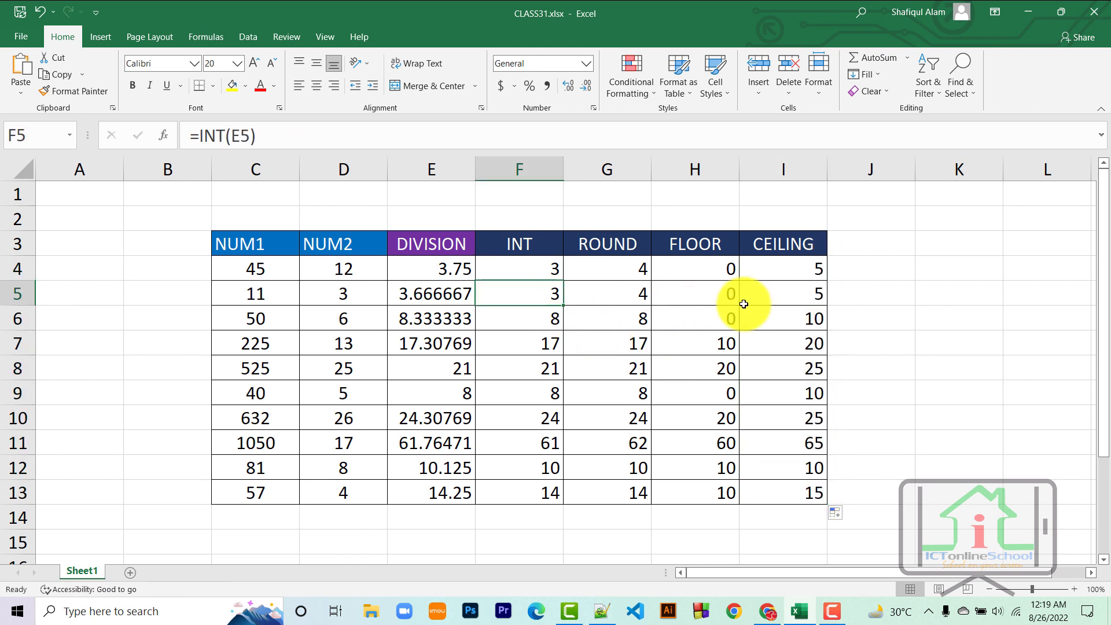
click(799, 298)
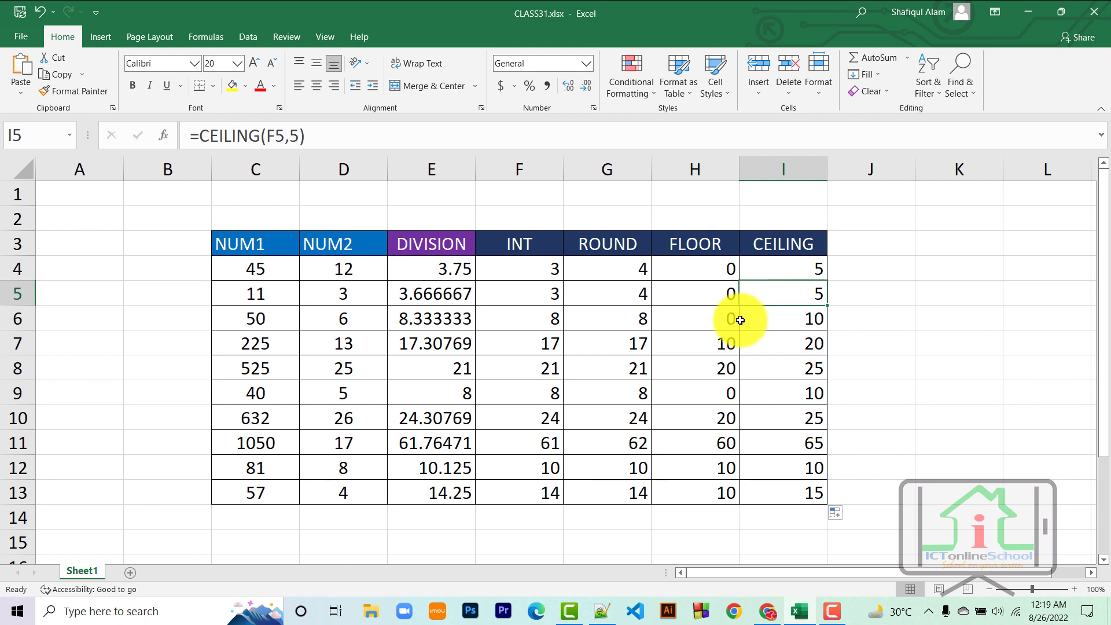
click(546, 323)
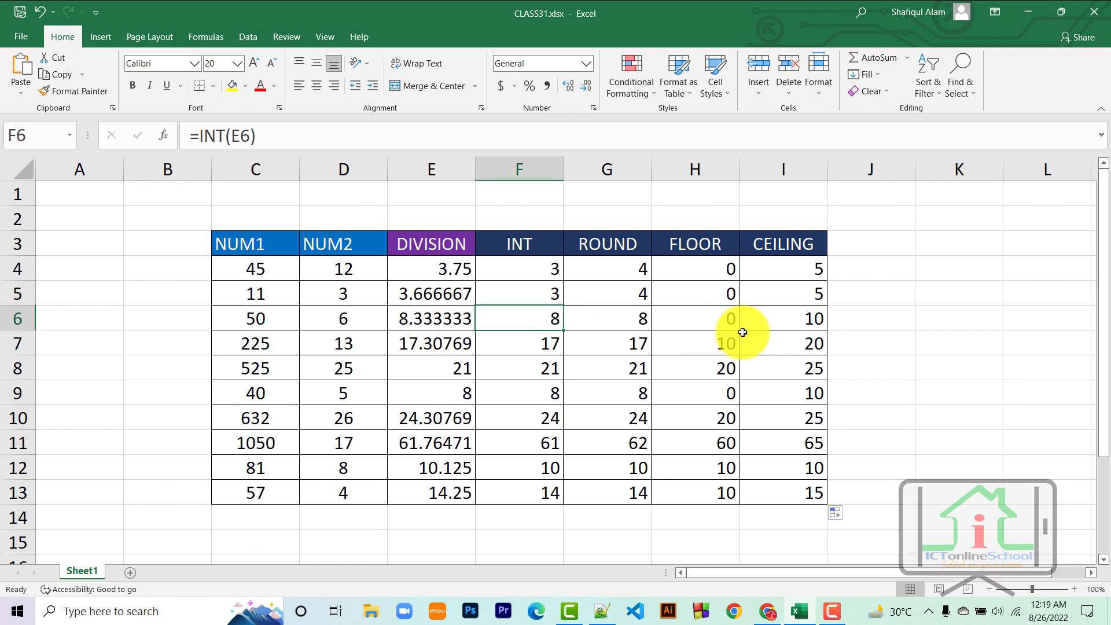
click(810, 322)
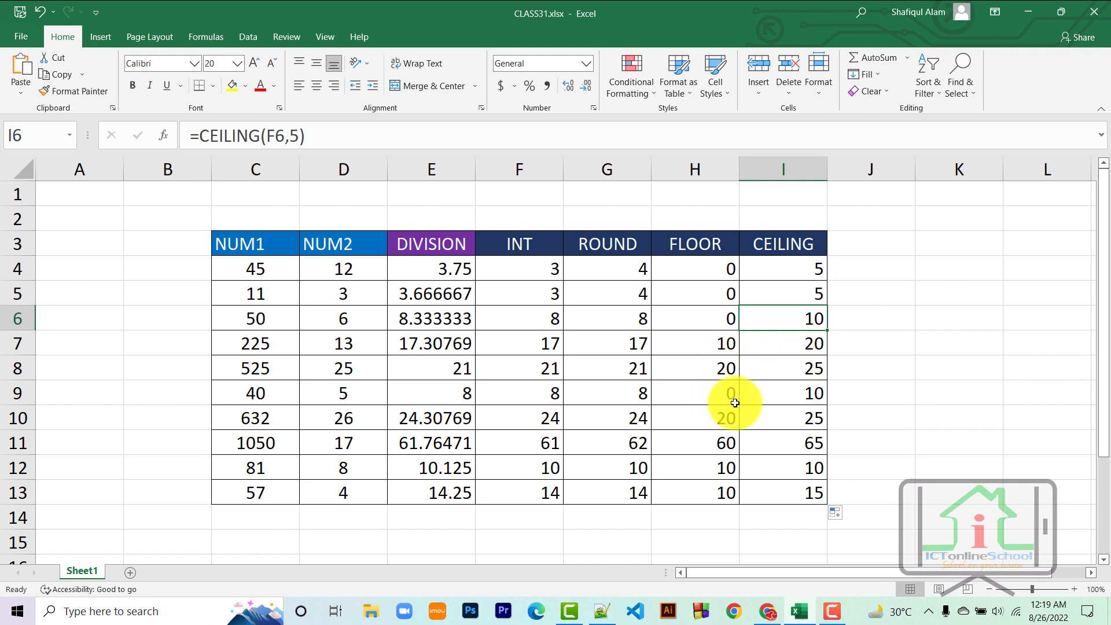
- Examine the FLOOR result in H8 and compare the FLOOR and CEILING results in rows 10 to 13
click(730, 368)
click(725, 415)
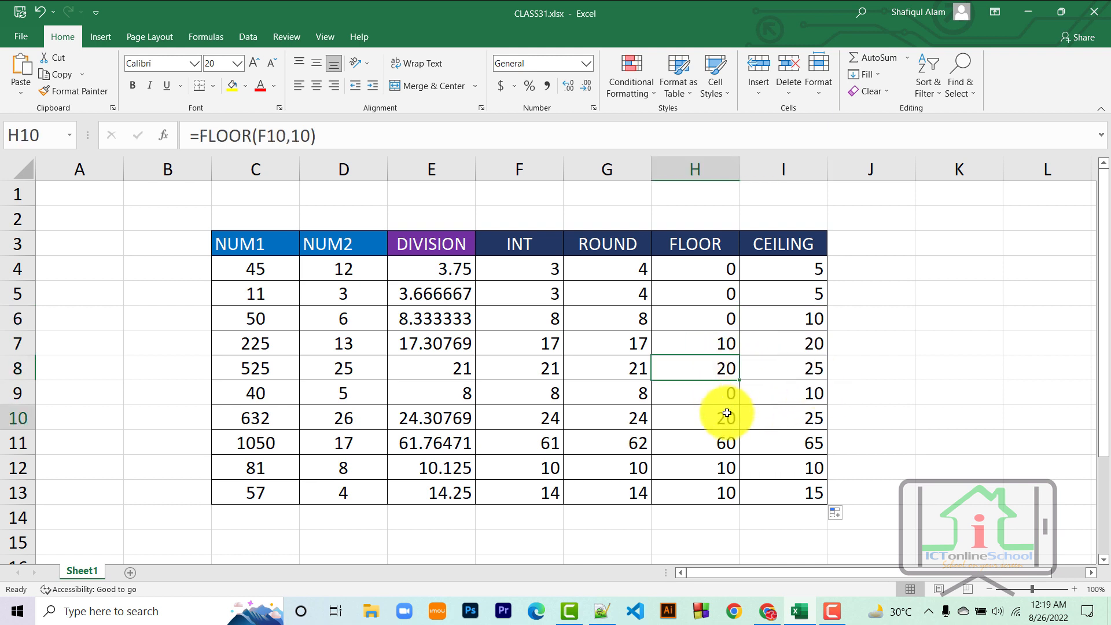
click(814, 424)
click(721, 444)
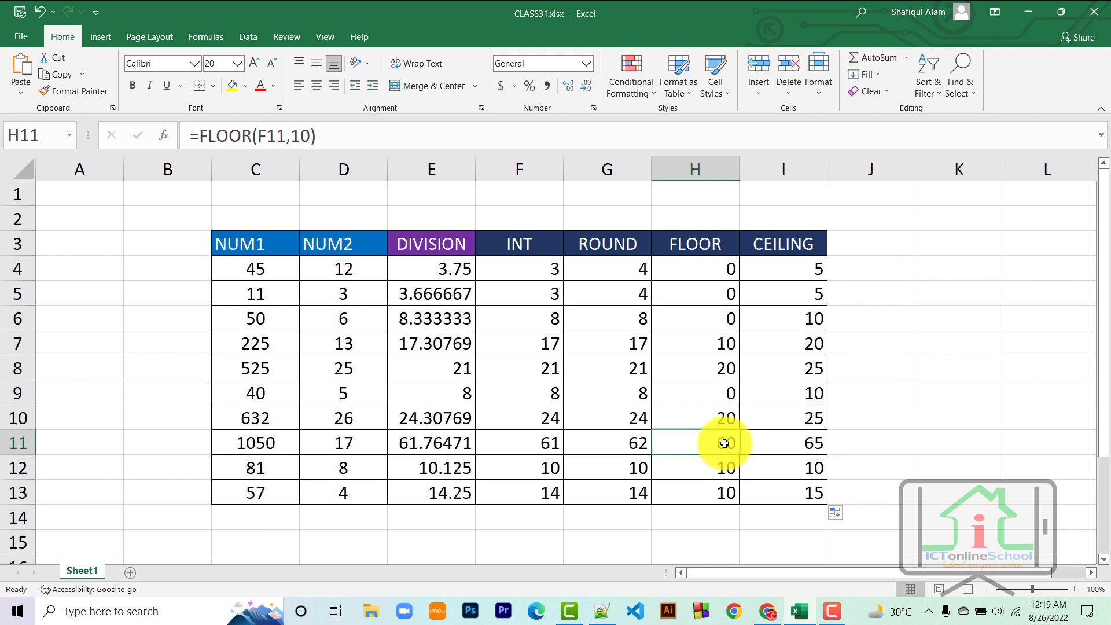
click(812, 447)
click(720, 464)
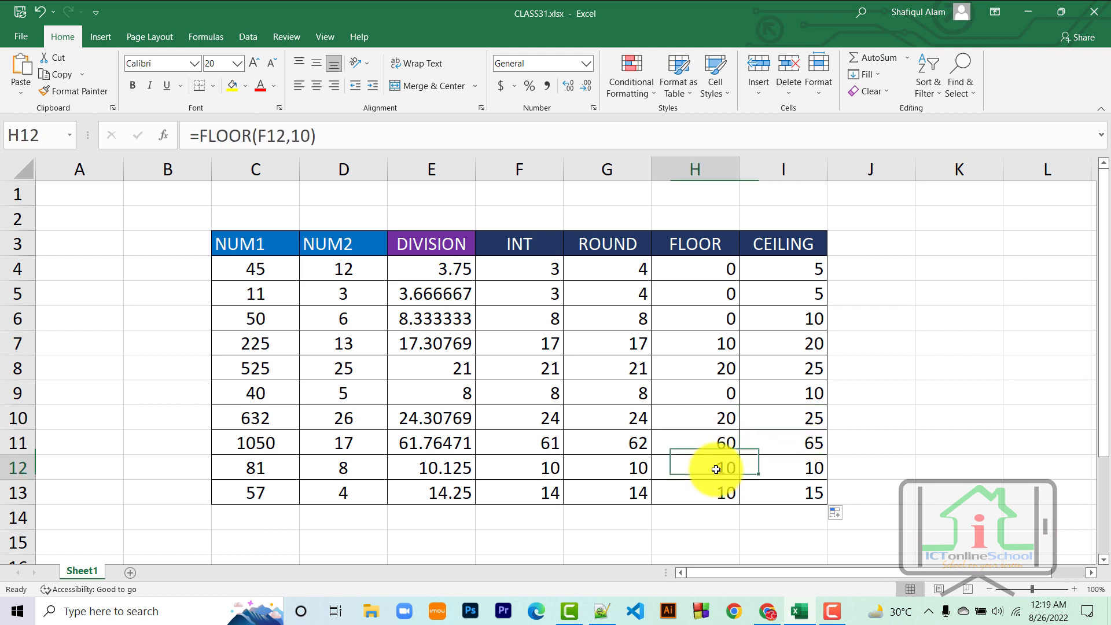
click(784, 464)
click(726, 495)
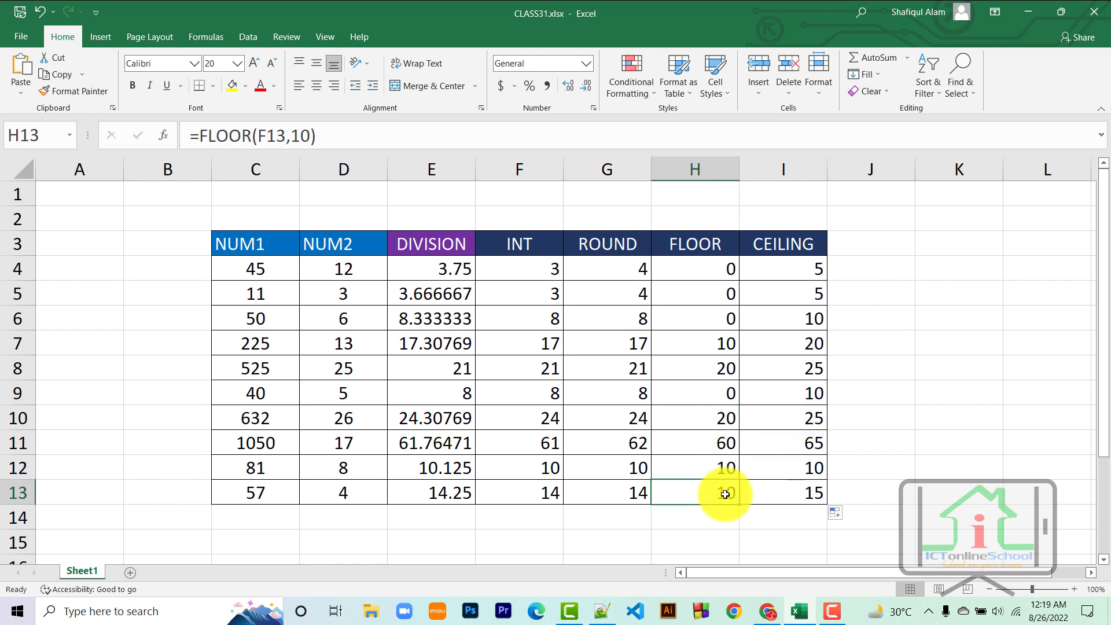
click(816, 497)
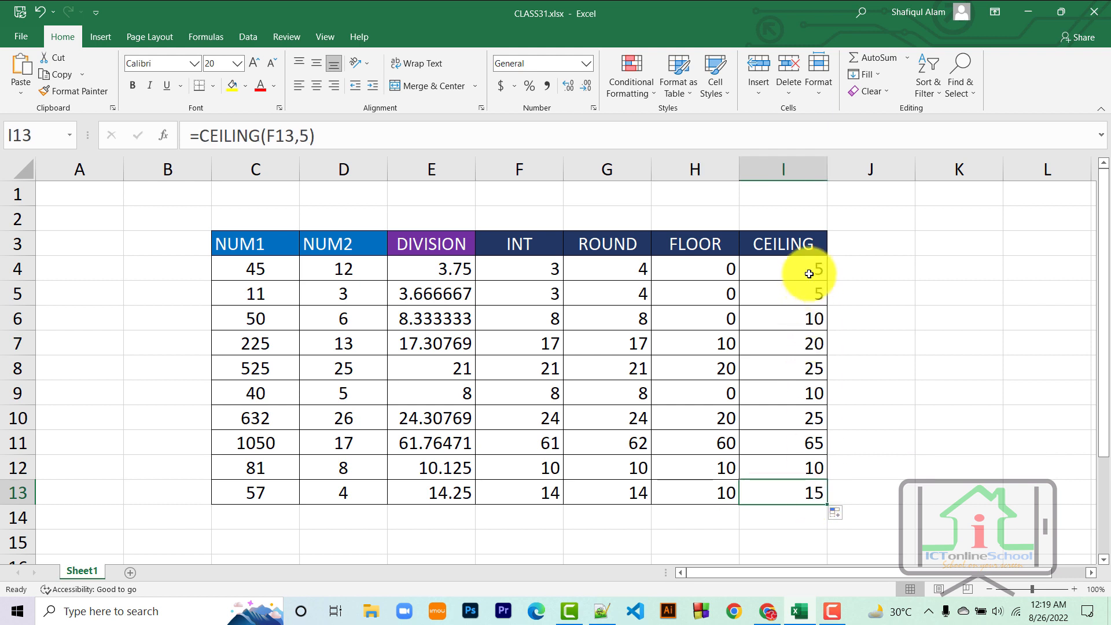
- Change I4's formula to =CEILING(F4,10), fill it down through I13, and review the formula in I4
drag(811, 275, 800, 490)
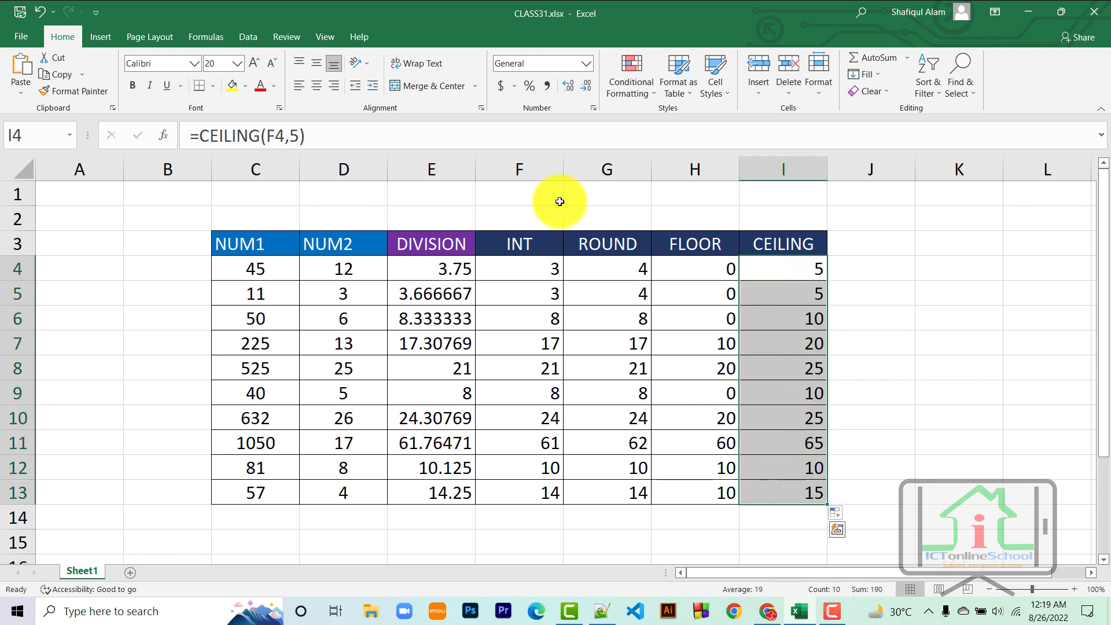
double_click(296, 138)
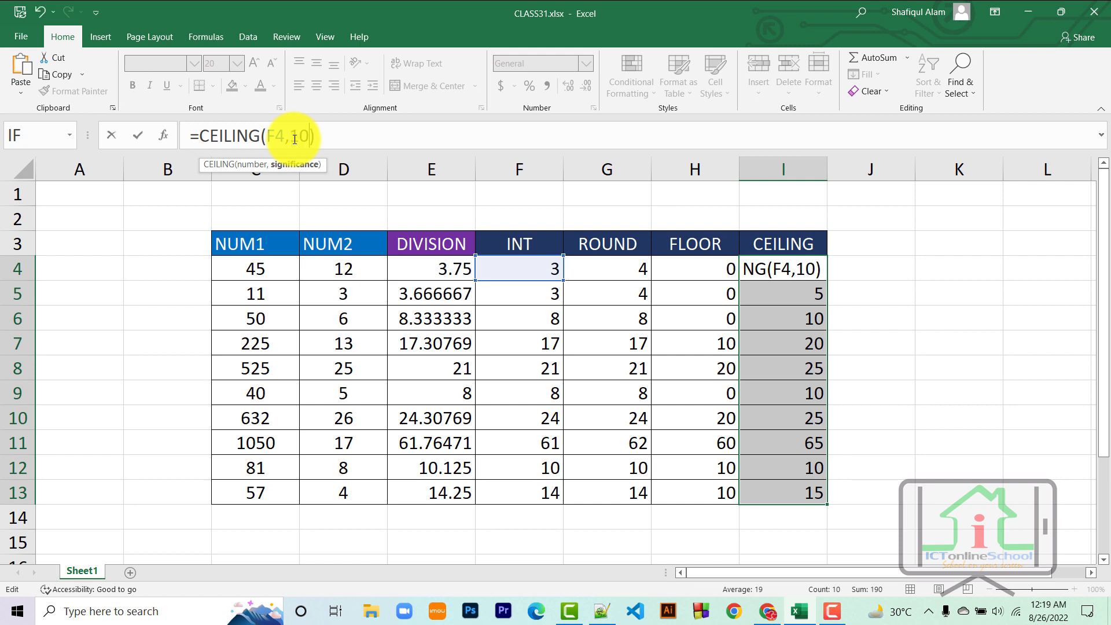
key(Return)
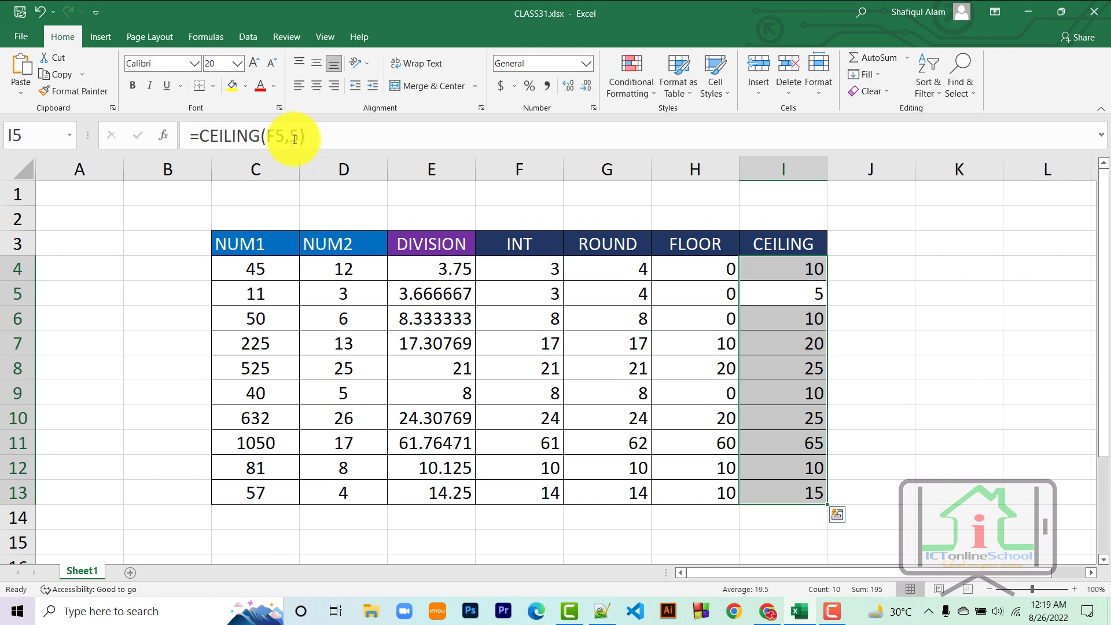
click(813, 272)
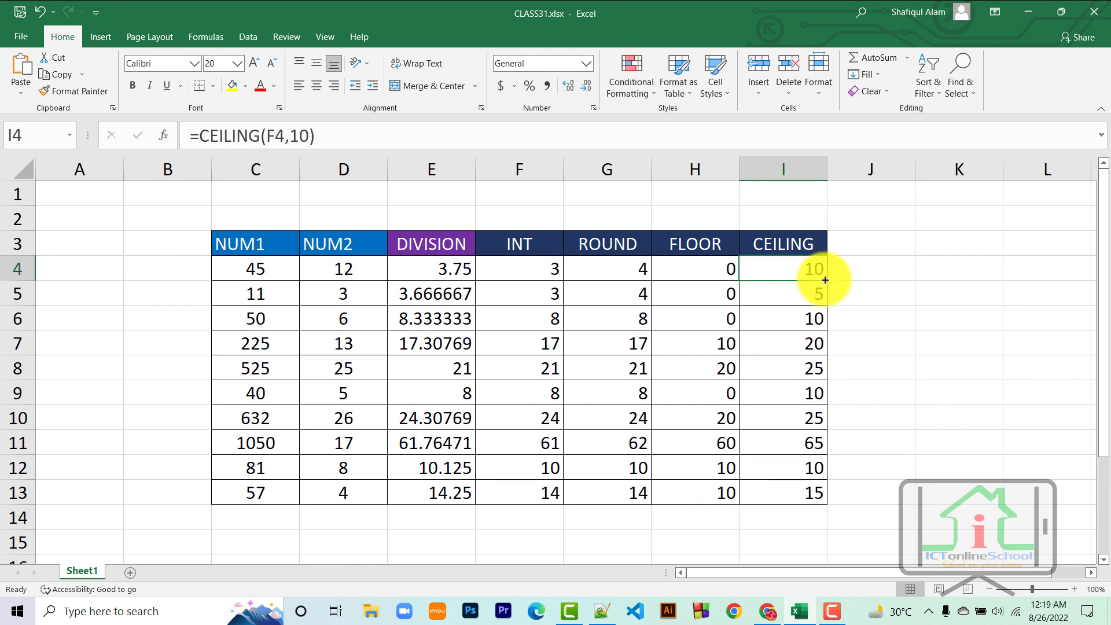
drag(825, 281, 825, 502)
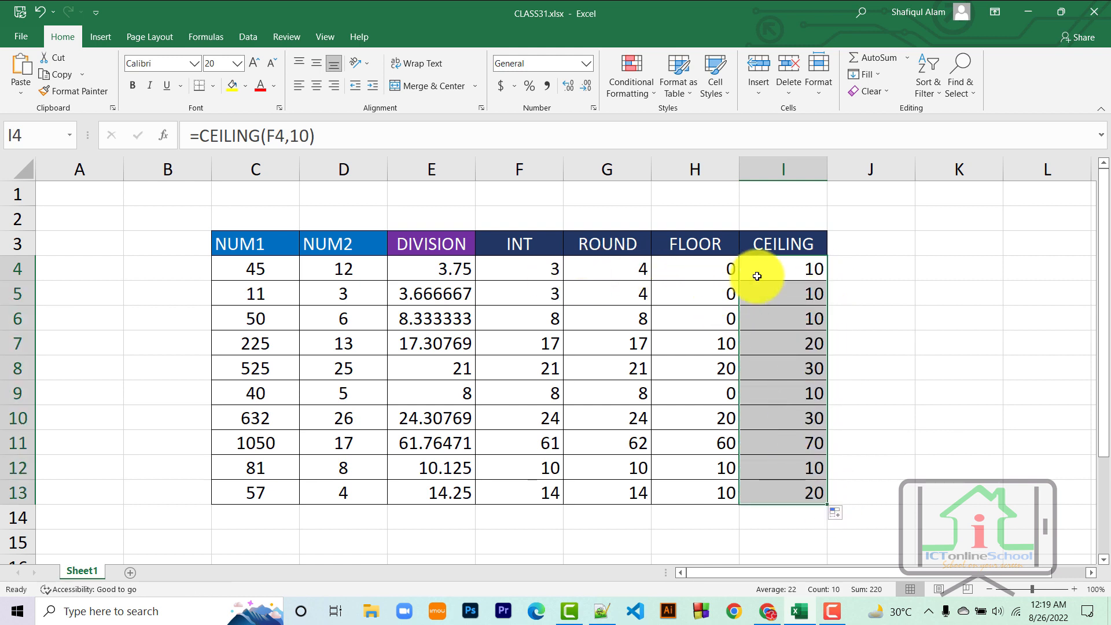
double_click(779, 271)
key(Return)
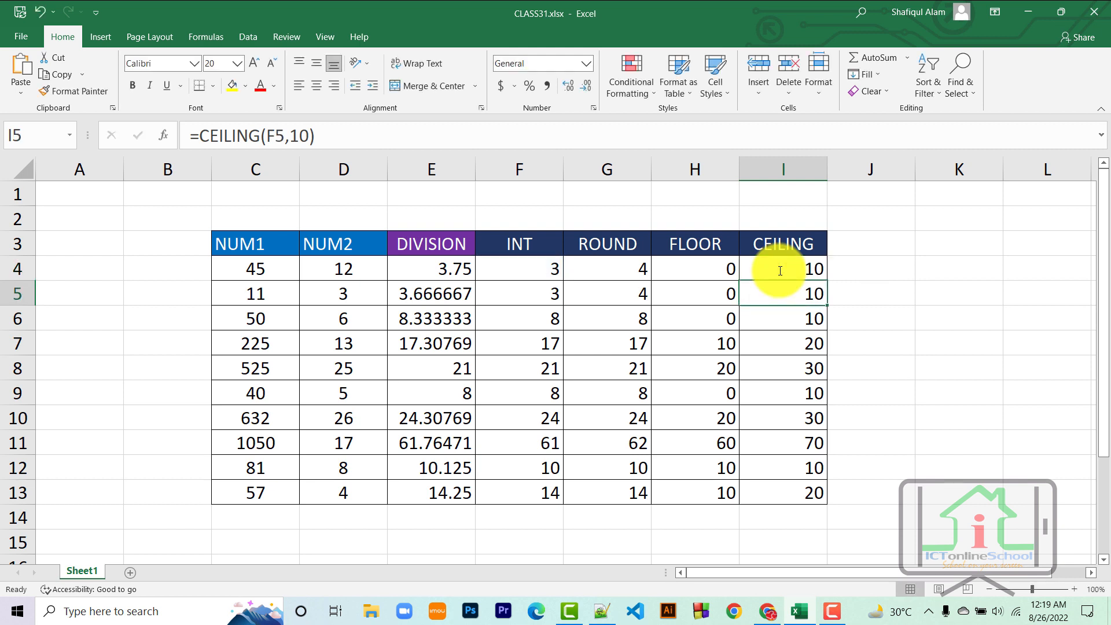
- Compare the INT values with their CEILING results in rows 4, 6, 7 and 8
click(548, 271)
click(807, 269)
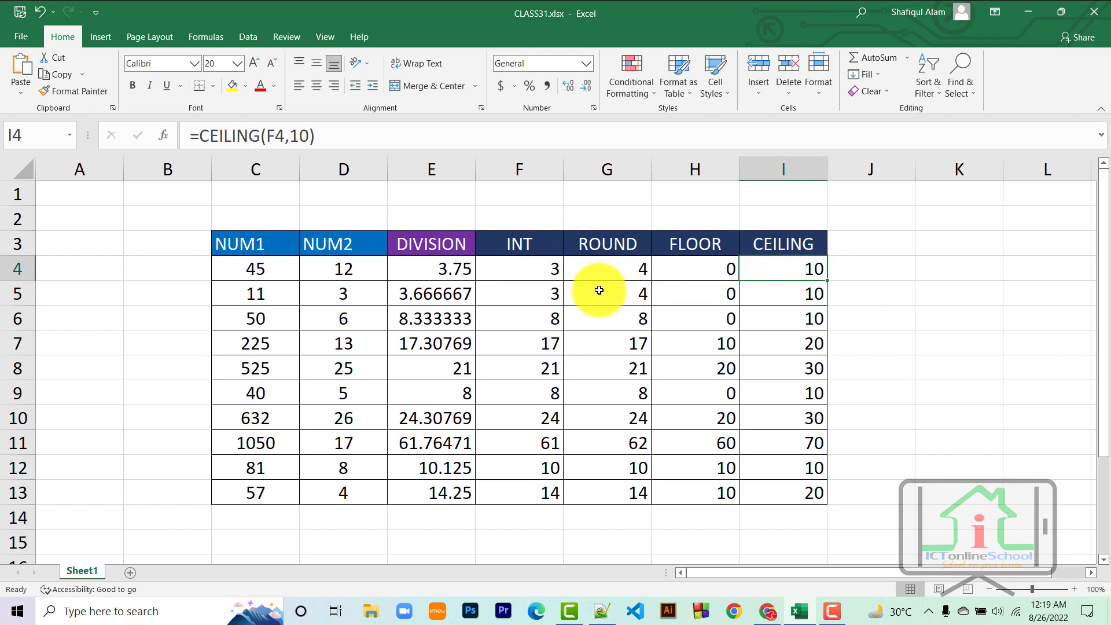
click(557, 316)
click(789, 323)
click(506, 343)
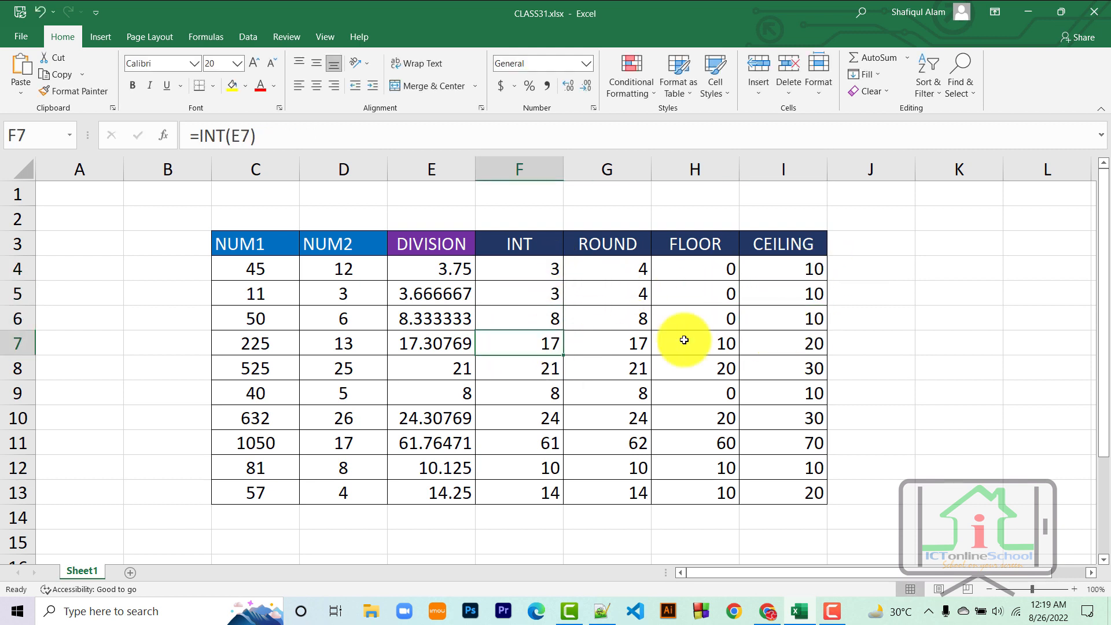
click(794, 347)
click(554, 373)
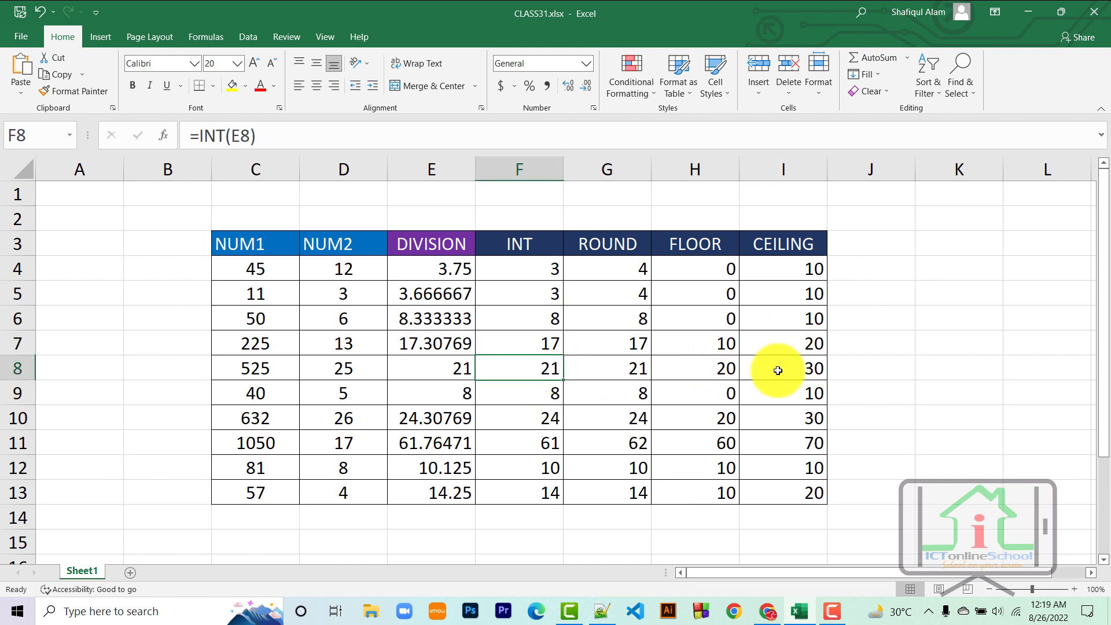
click(789, 370)
- Compare the INT values with the CEILING results in rows 10 to 13, and select the CEILING results I4:I13 for review
click(547, 421)
click(814, 423)
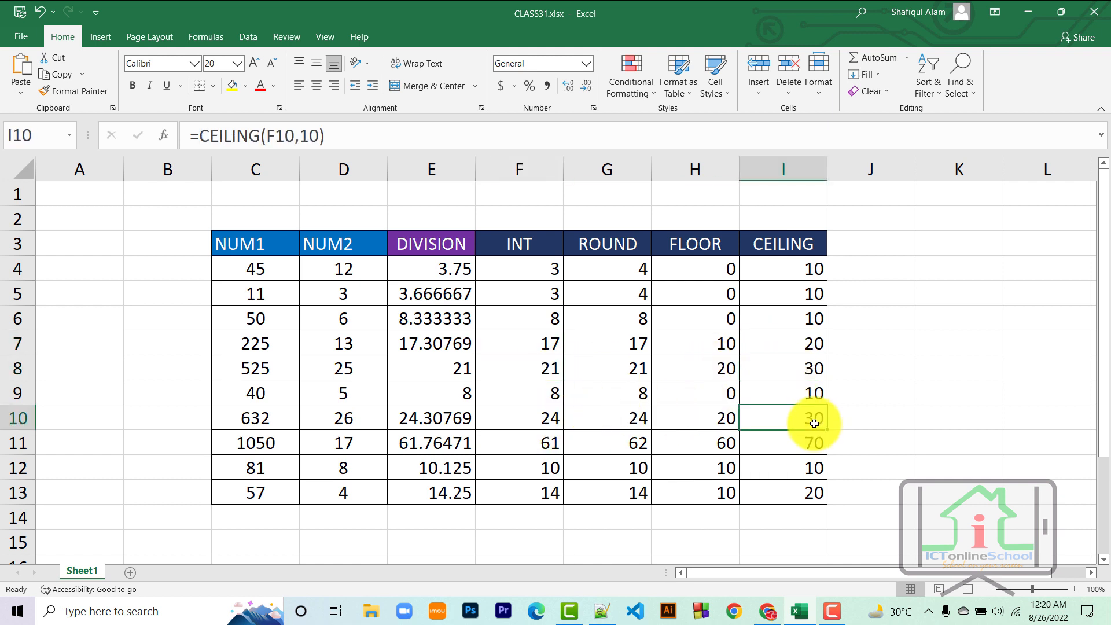
click(567, 450)
click(816, 449)
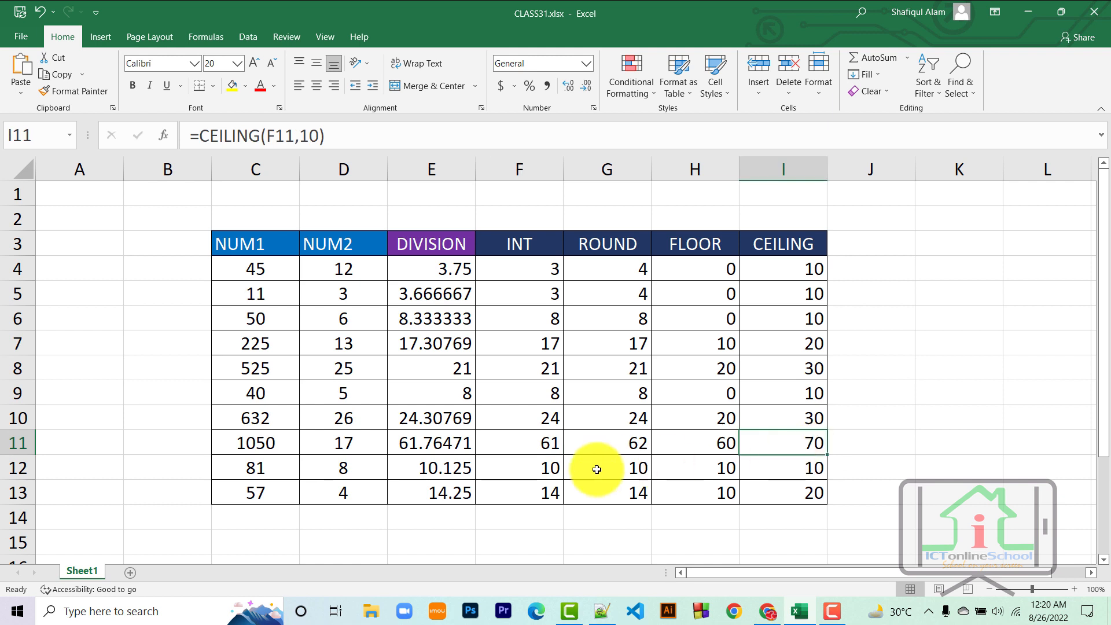
click(553, 475)
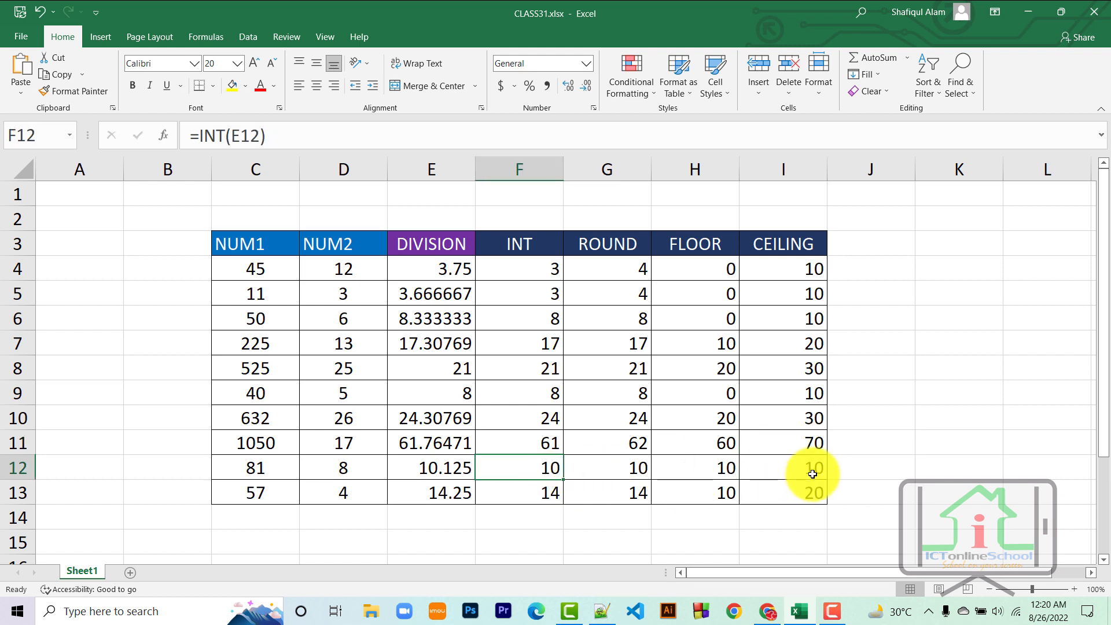
click(814, 489)
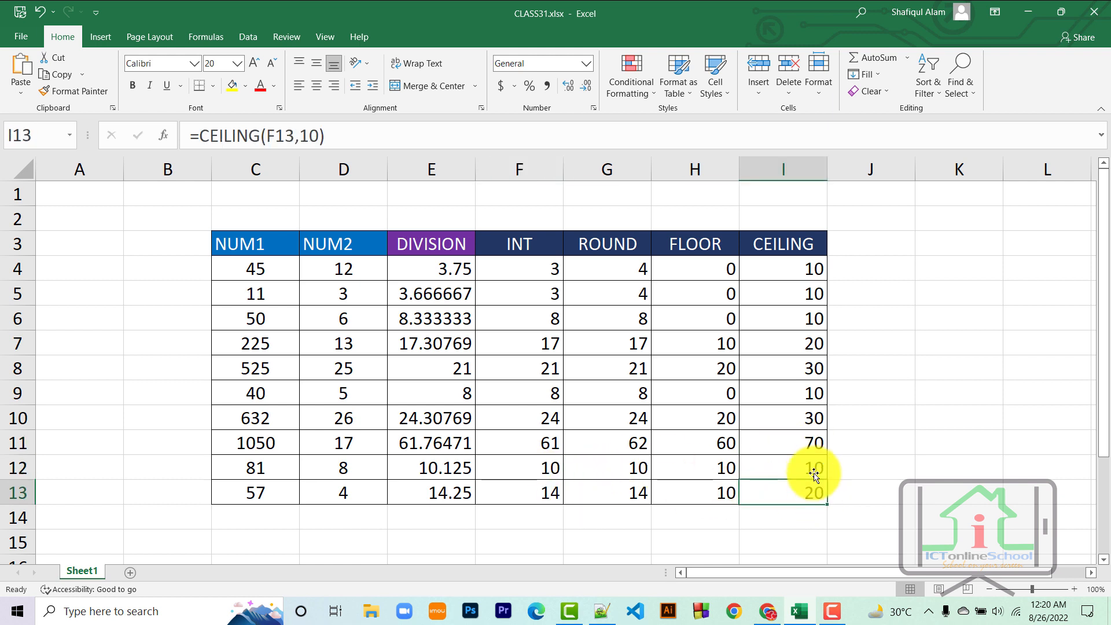
drag(805, 261, 818, 481)
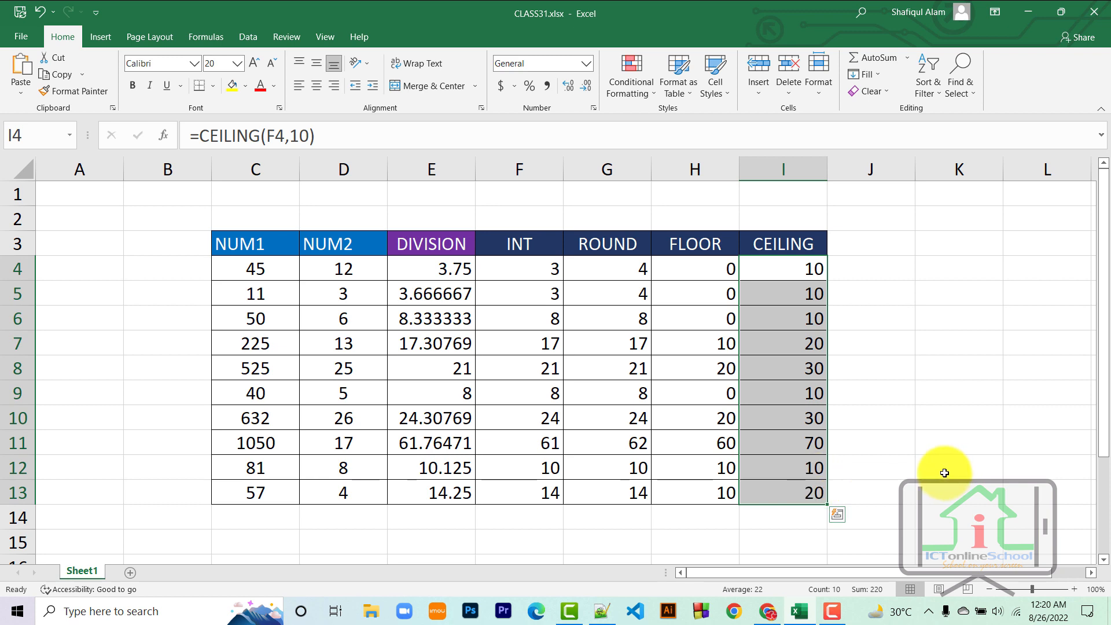
scroll(944, 473, down, 2)
scroll(944, 471, up, 1)
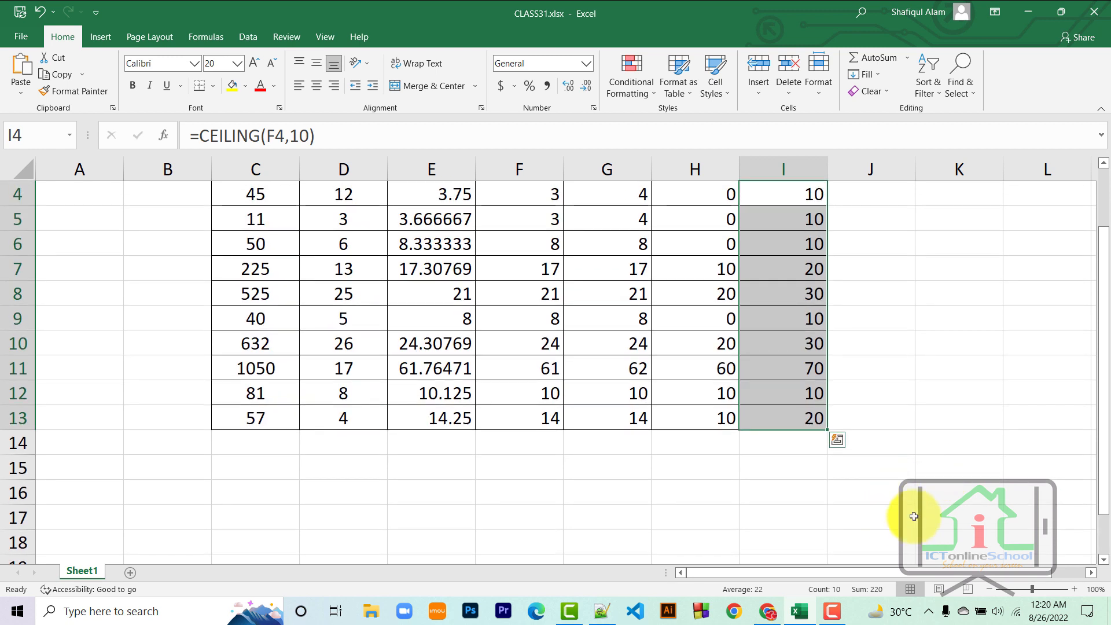